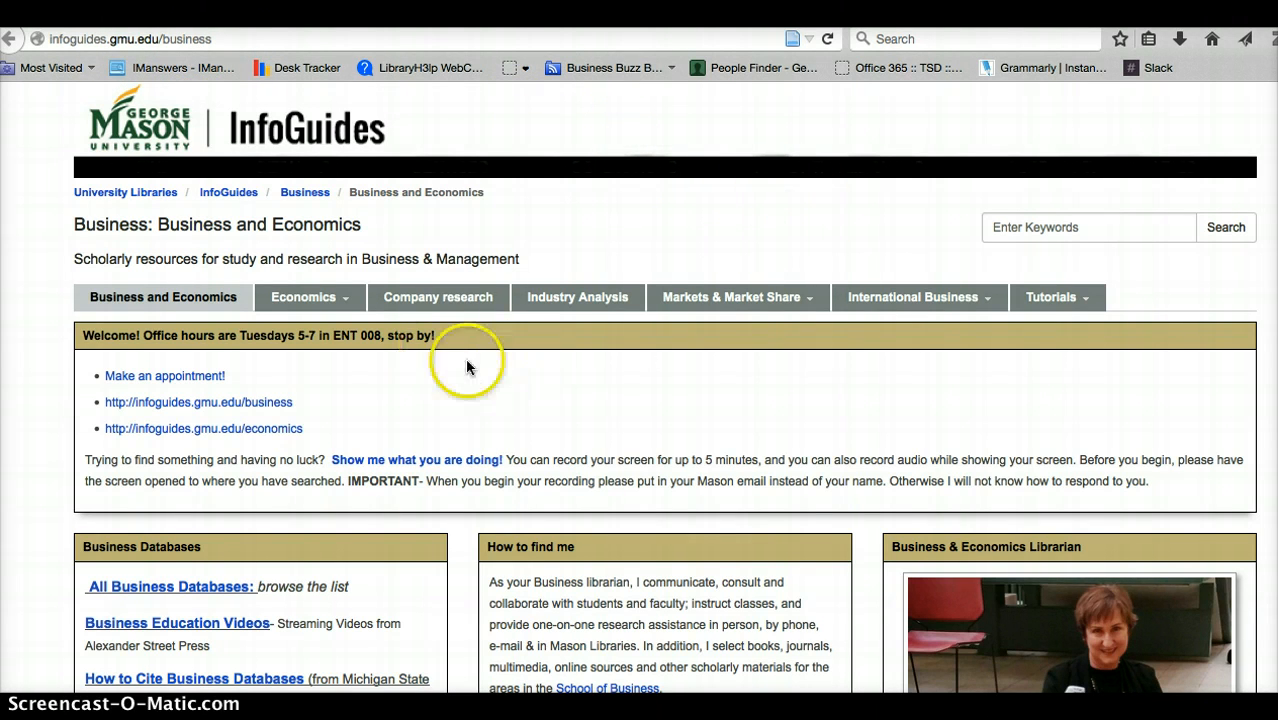
Open the Million Dollar Directory by Dun & Bradstreet from the Company research guide's core resources.
click(462, 303)
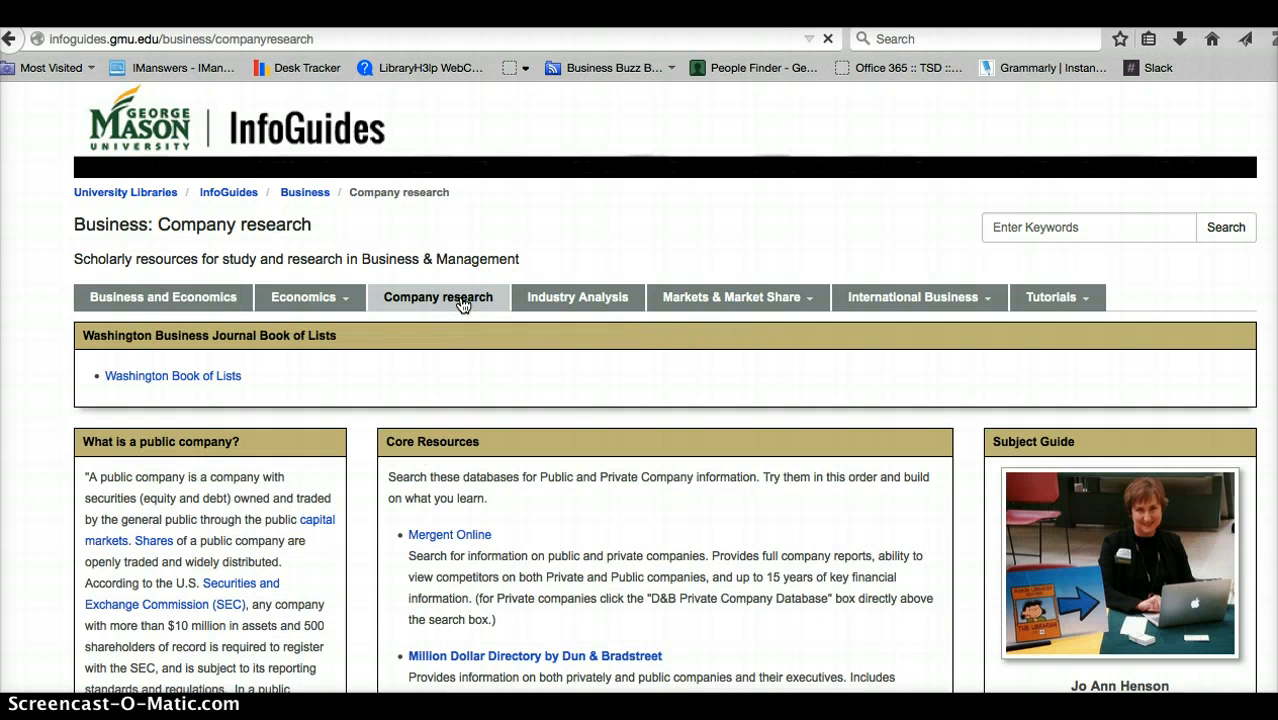
scroll(630, 378, down, 3)
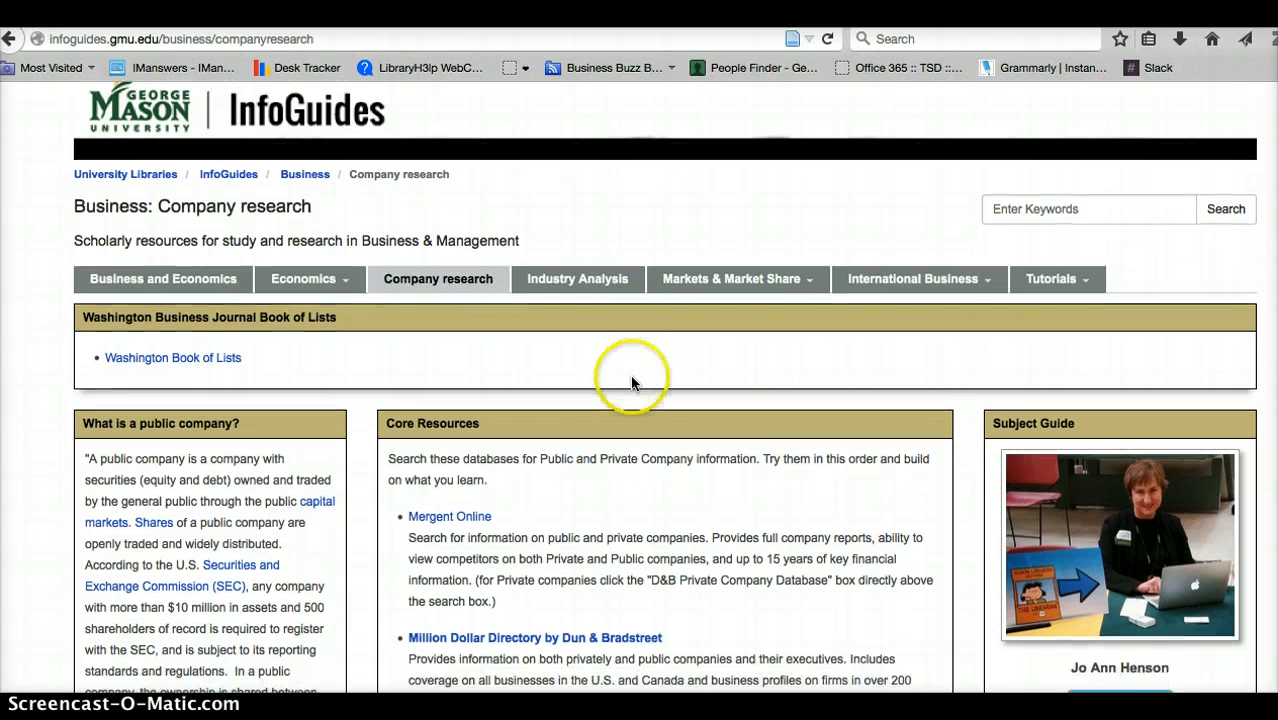
scroll(632, 390, down, 2)
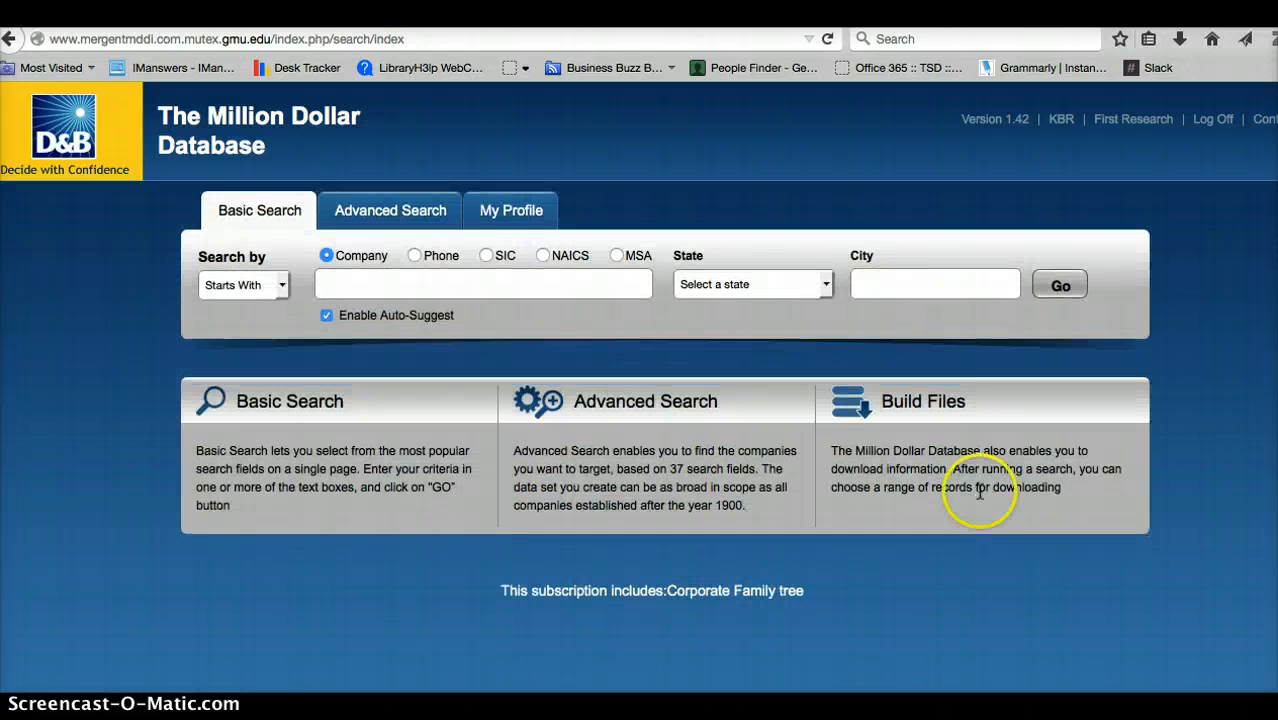
Start an advanced search and choose MSA (Metro Area) as the location criterion.
click(361, 222)
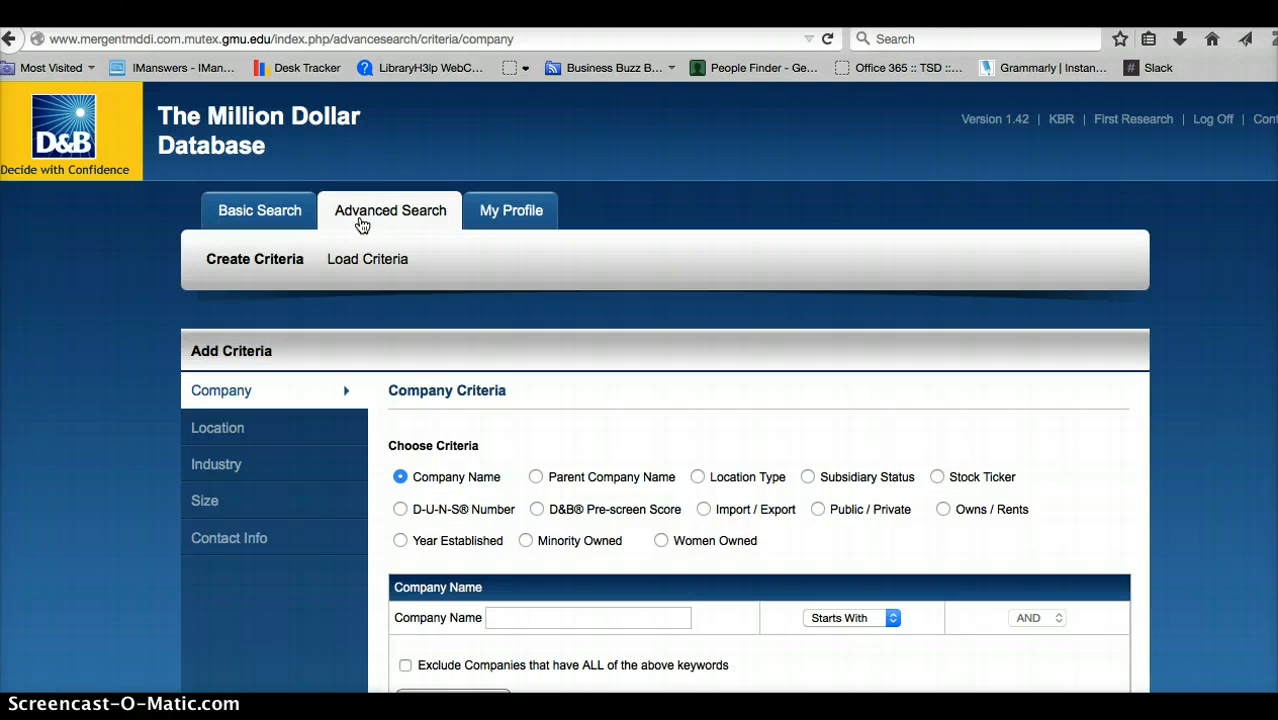
scroll(560, 386, down, 1)
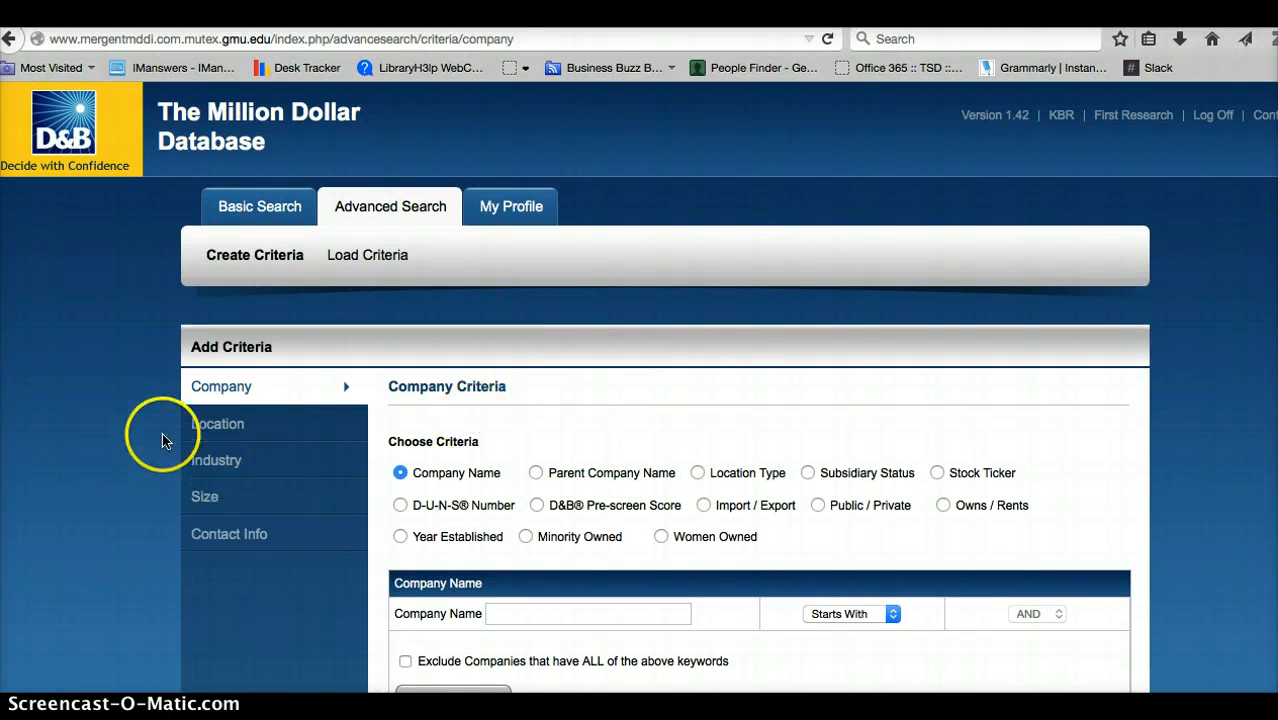
click(210, 427)
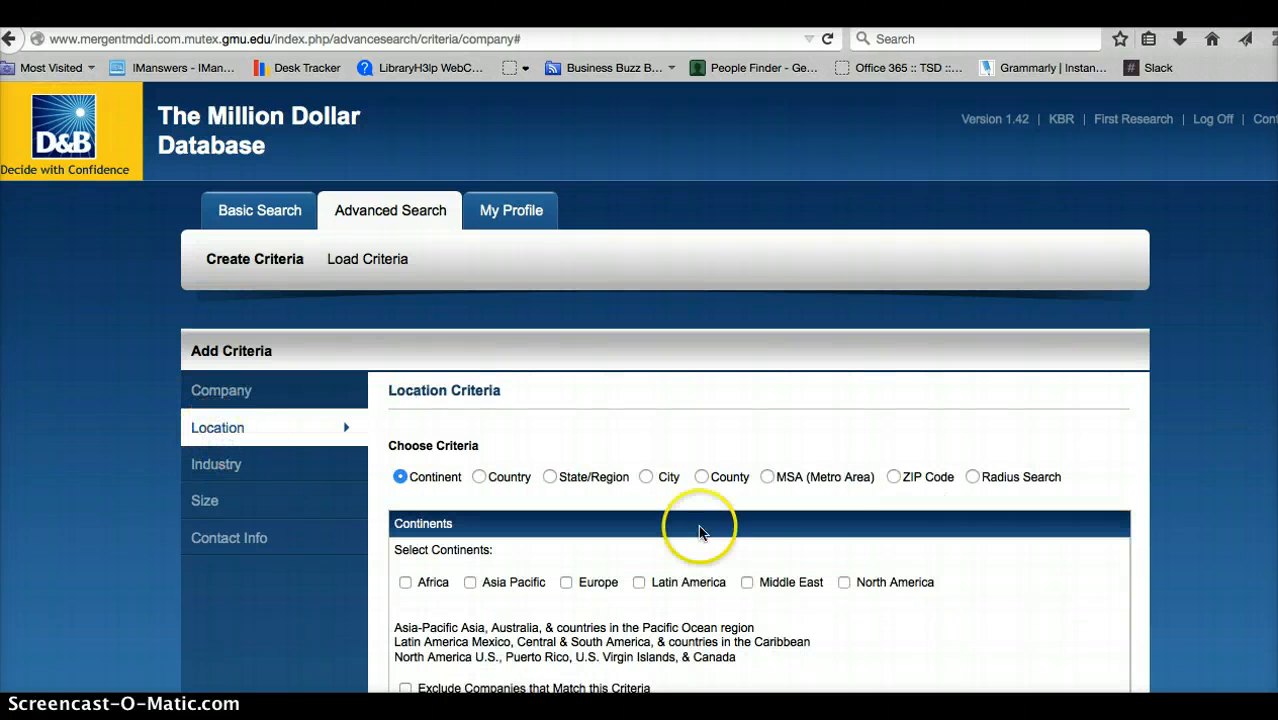
click(770, 478)
scroll(801, 479, down, 8)
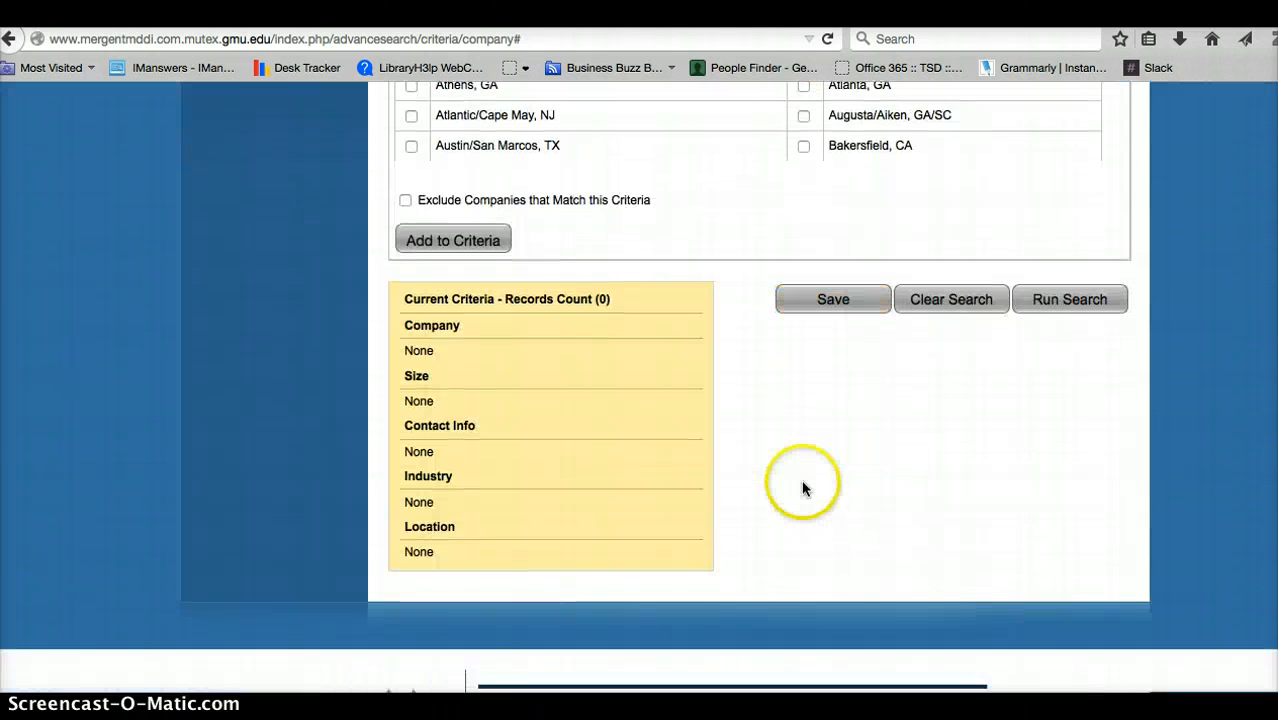
Select the Washington, DC/MD/VA/WV metro area and add it to the search criteria.
scroll(807, 448, up, 5)
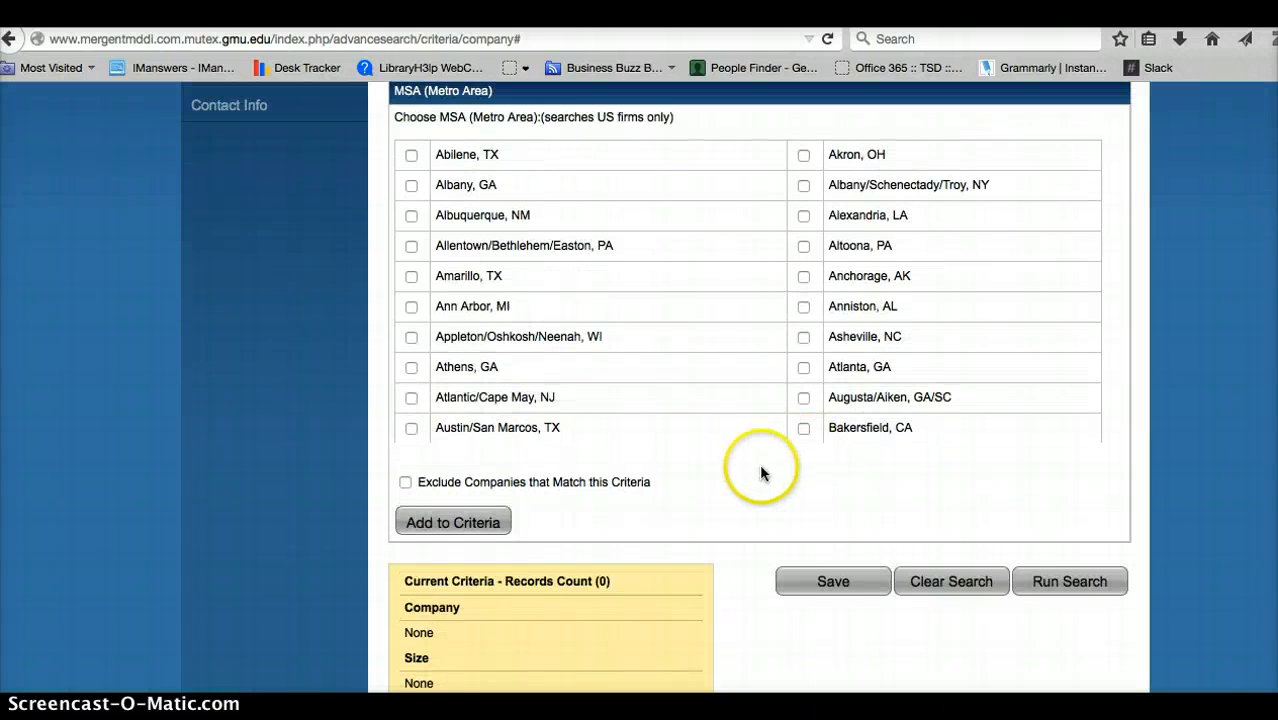
scroll(936, 451, down, 3)
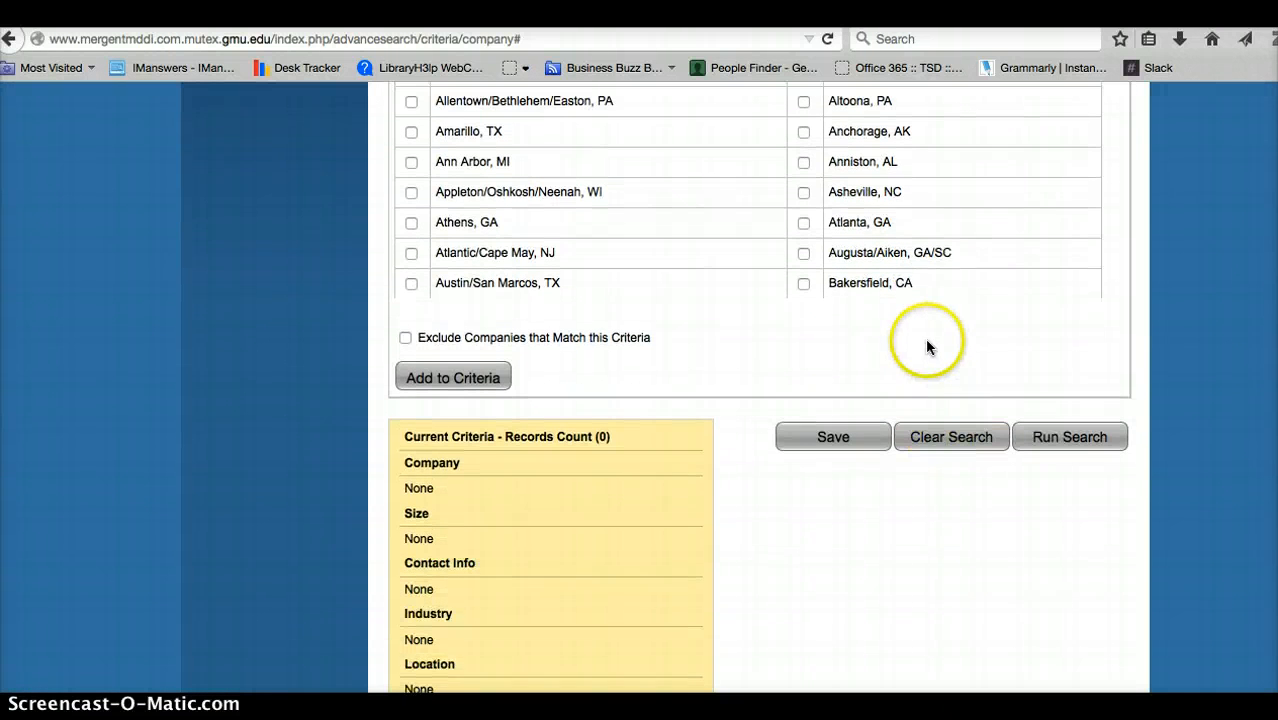
scroll(927, 346, up, 5)
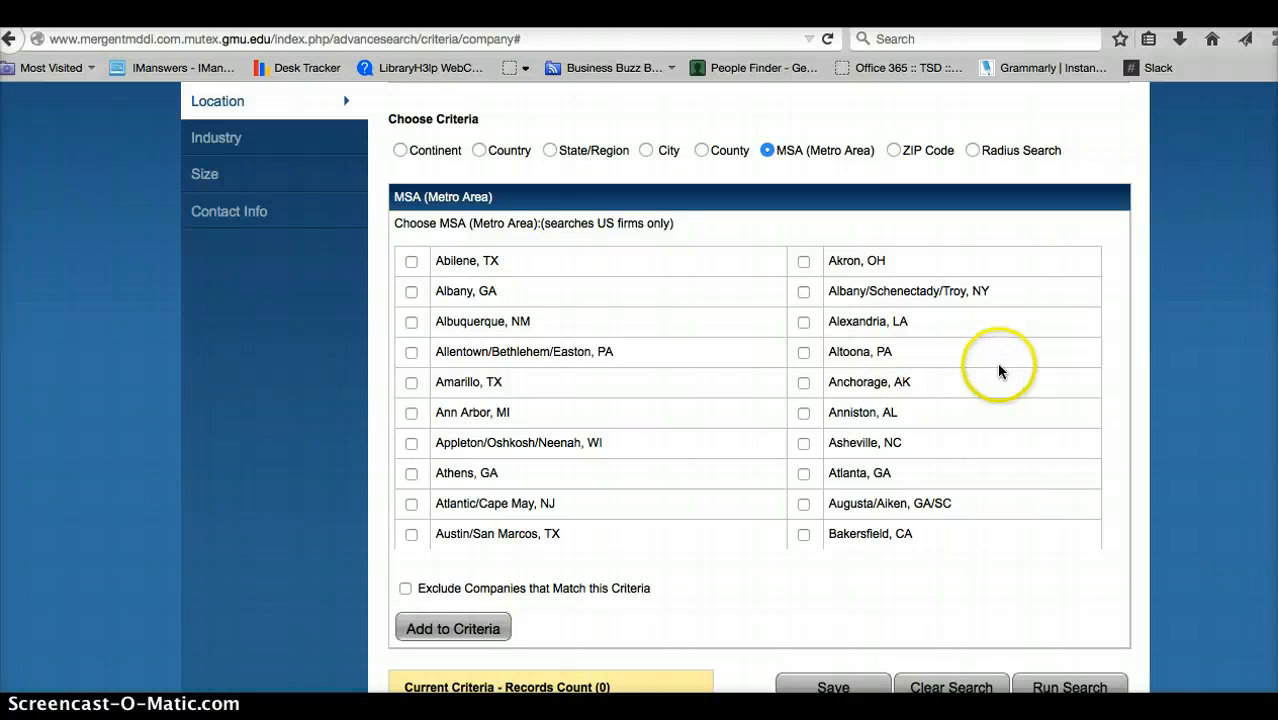
scroll(986, 383, down, 1)
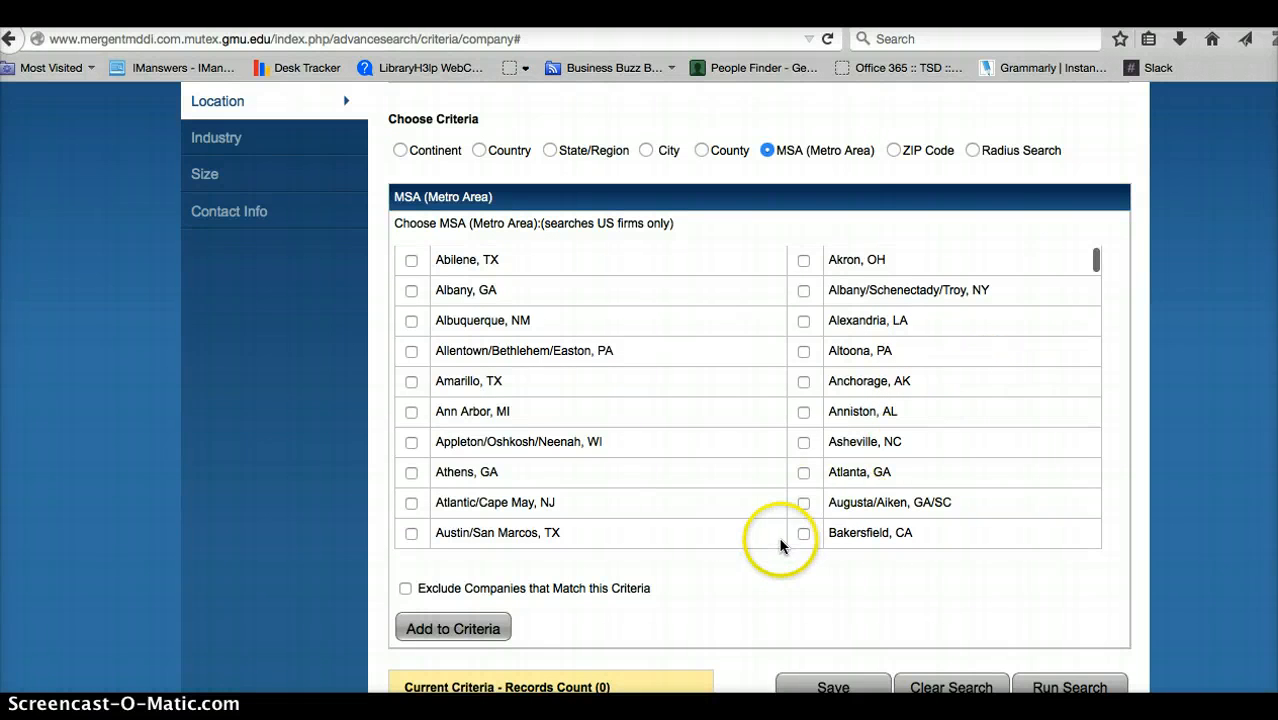
scroll(1050, 502, down, 1)
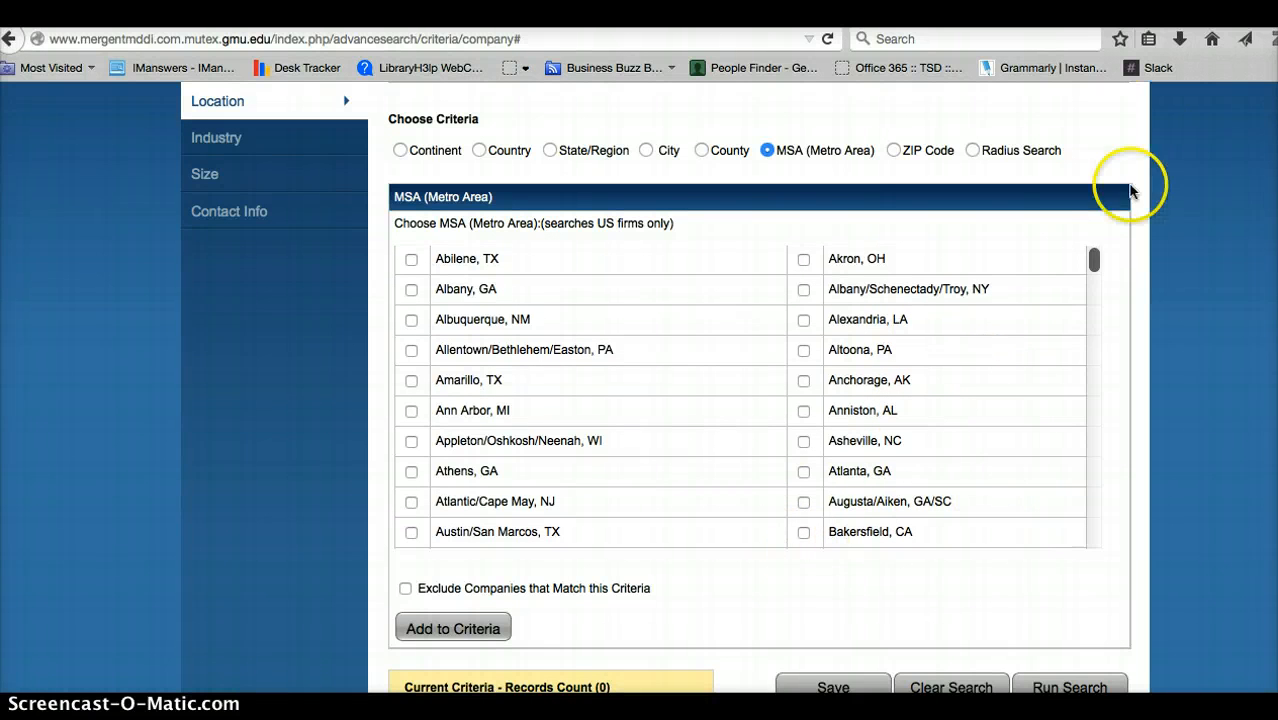
click(1091, 293)
drag(1091, 293, 1090, 322)
click(1096, 259)
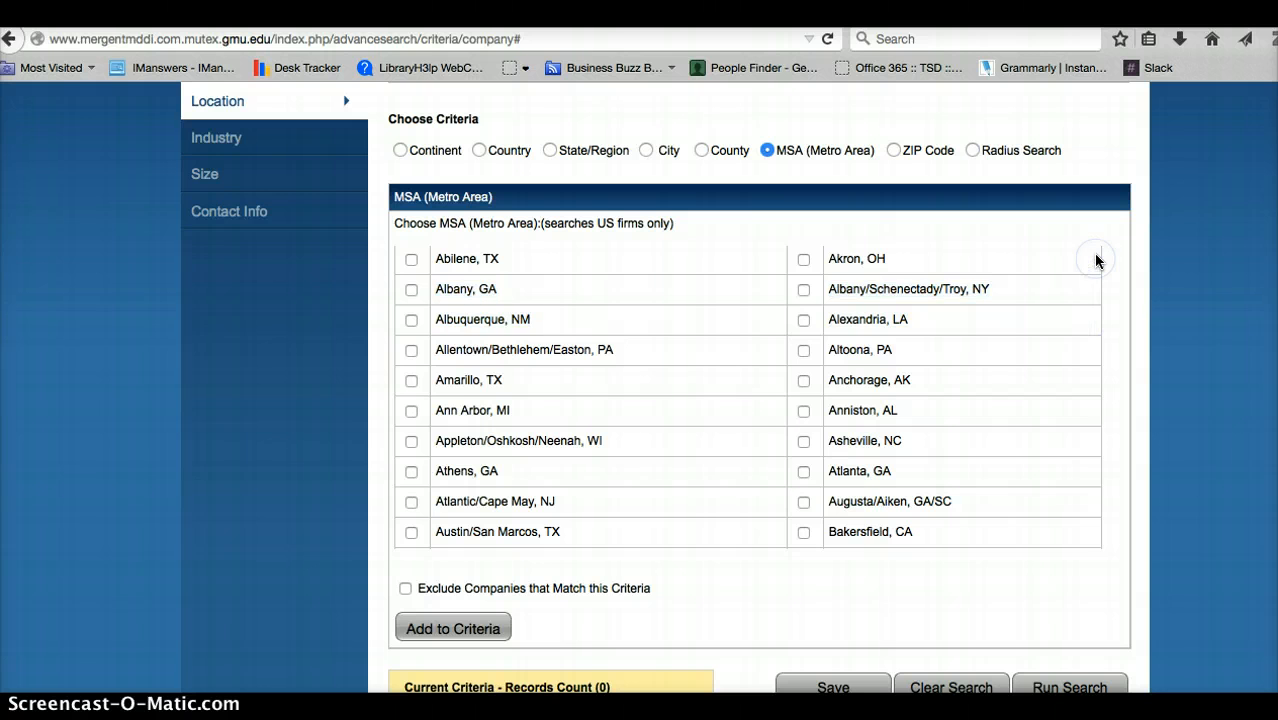
scroll(1120, 480, down, 10)
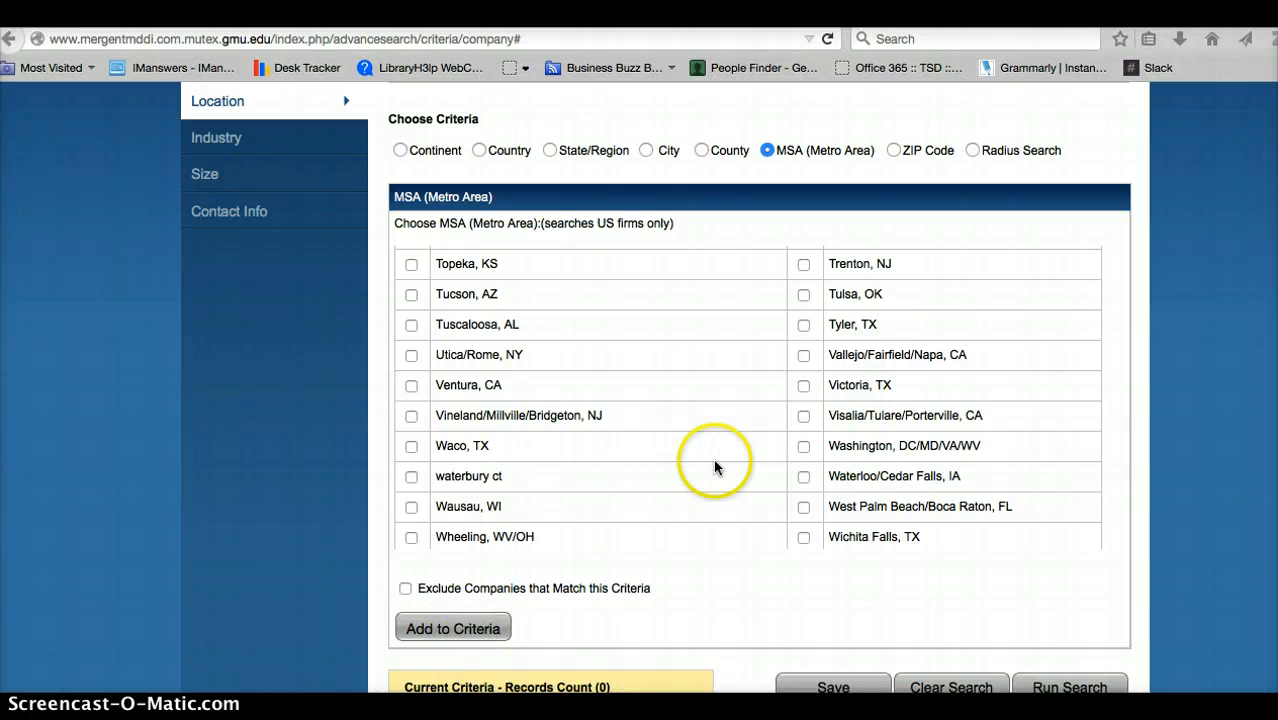
click(803, 447)
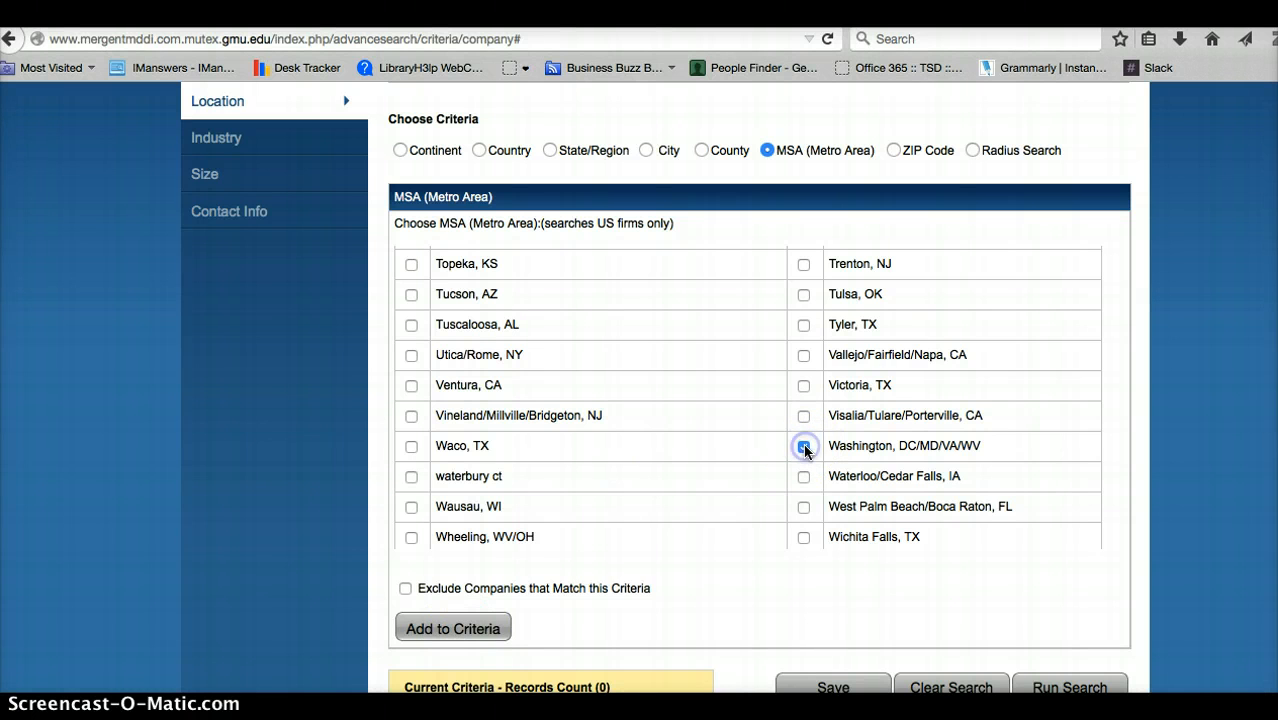
click(430, 624)
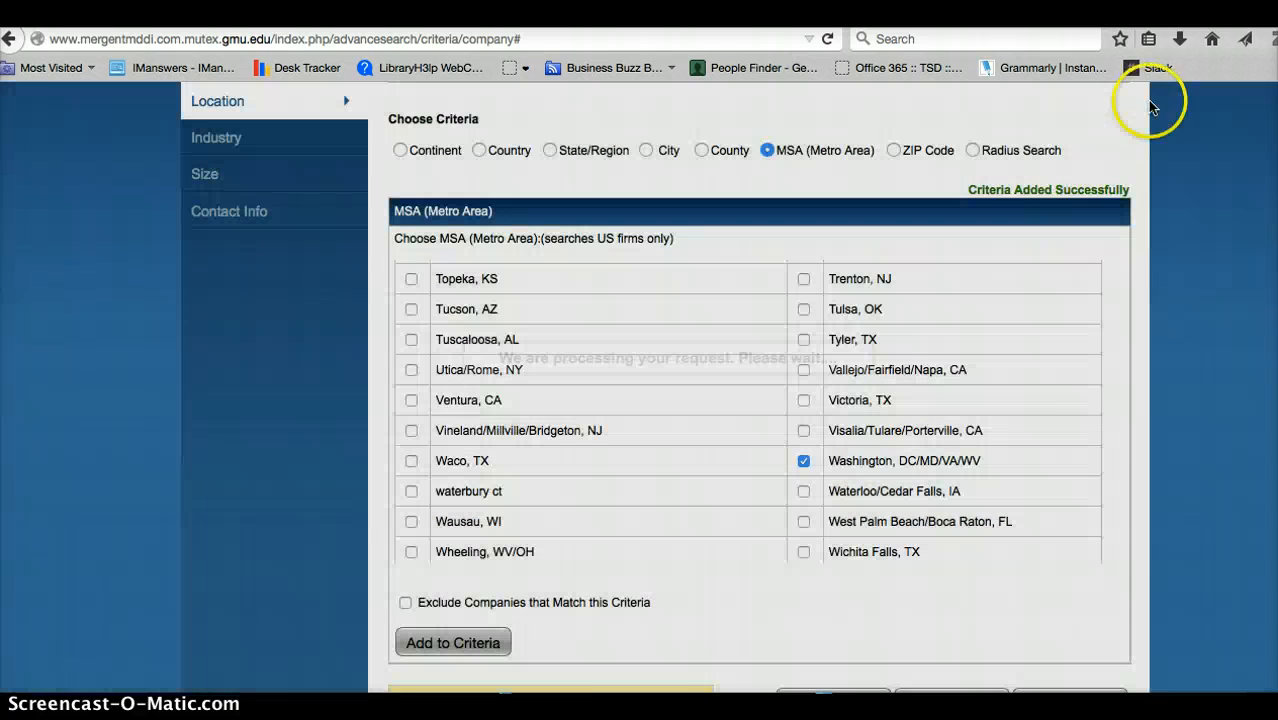
Add a company criterion that limits the Public / Private status to public companies.
scroll(593, 400, up, 3)
scroll(1210, 274, up, 5)
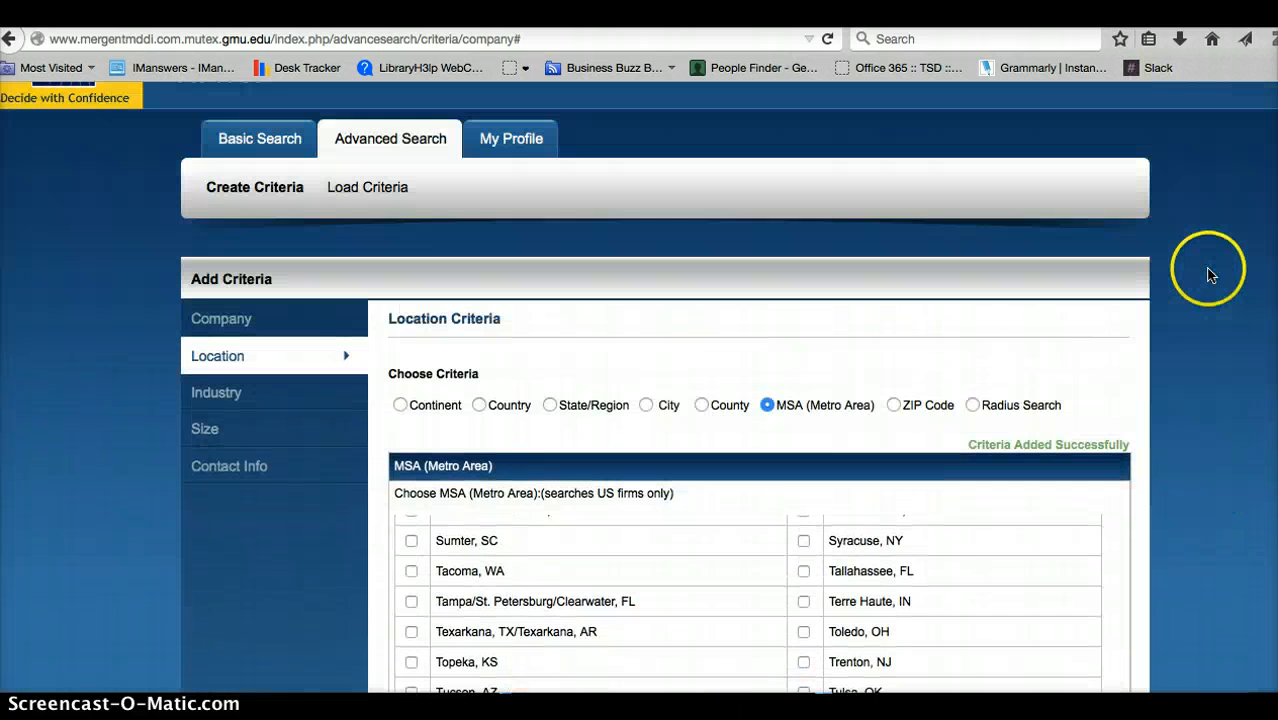
scroll(485, 300, down, 1)
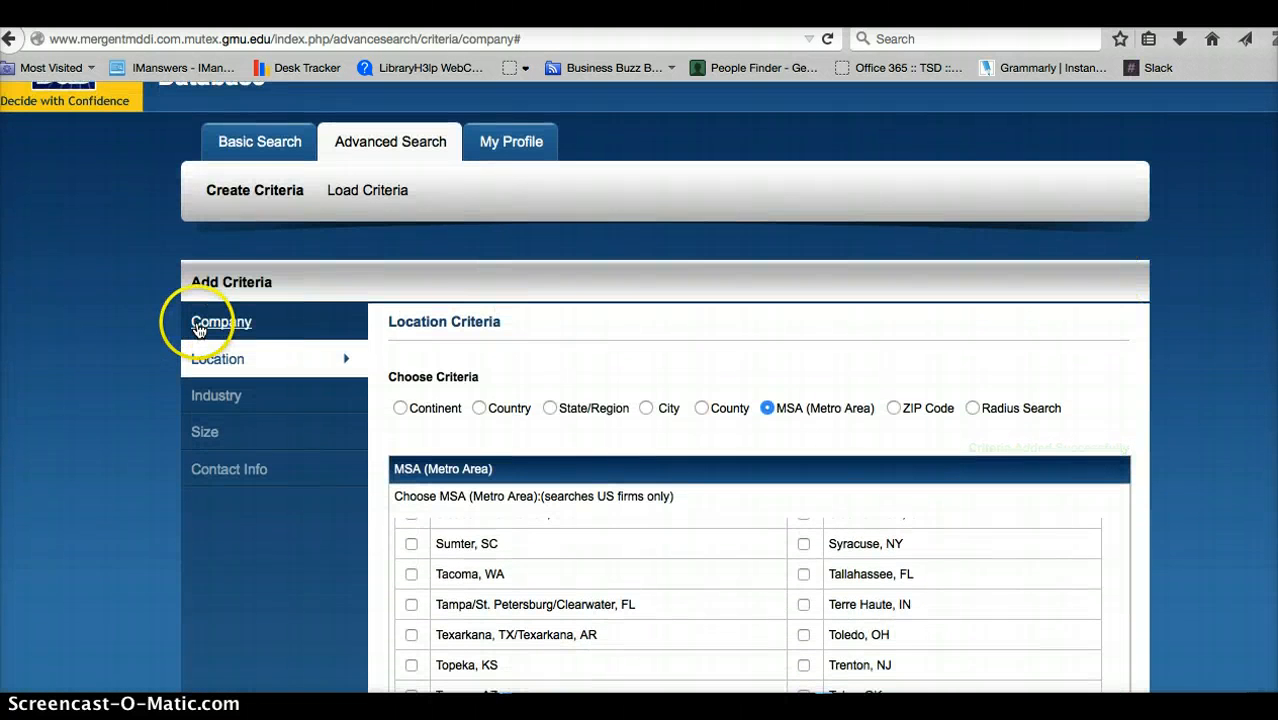
click(199, 325)
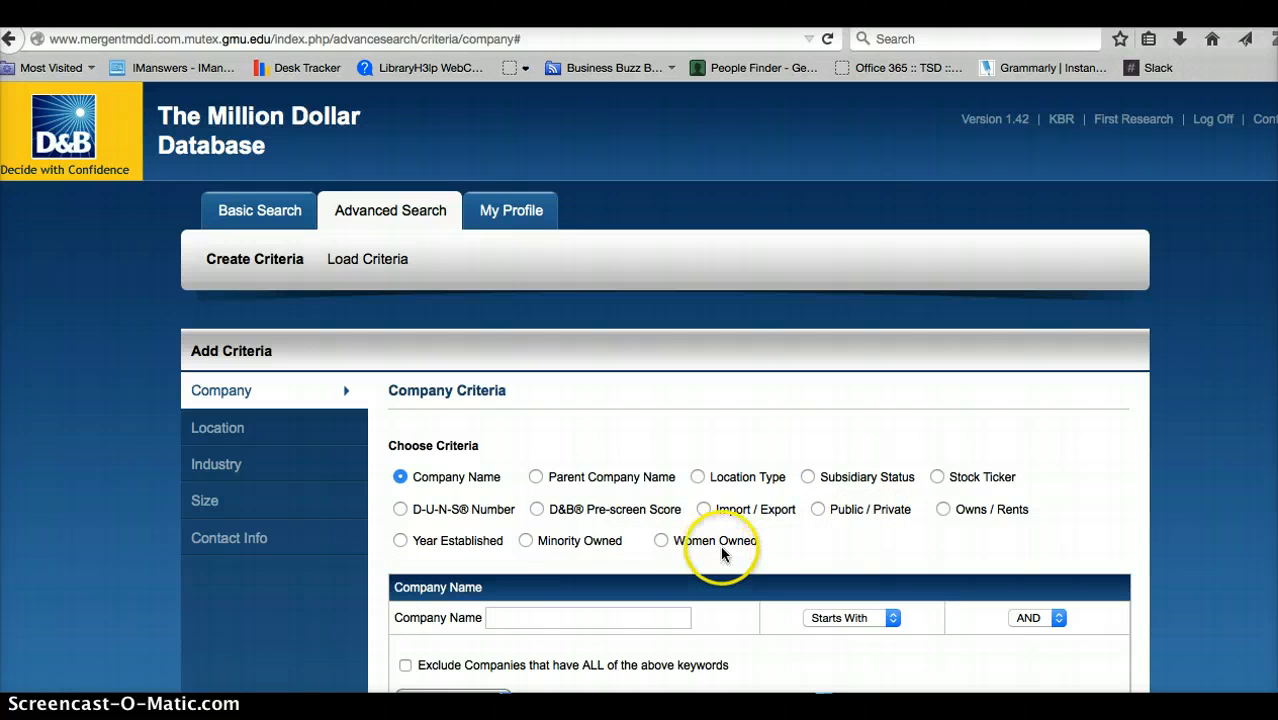
click(819, 510)
scroll(820, 520, down, 2)
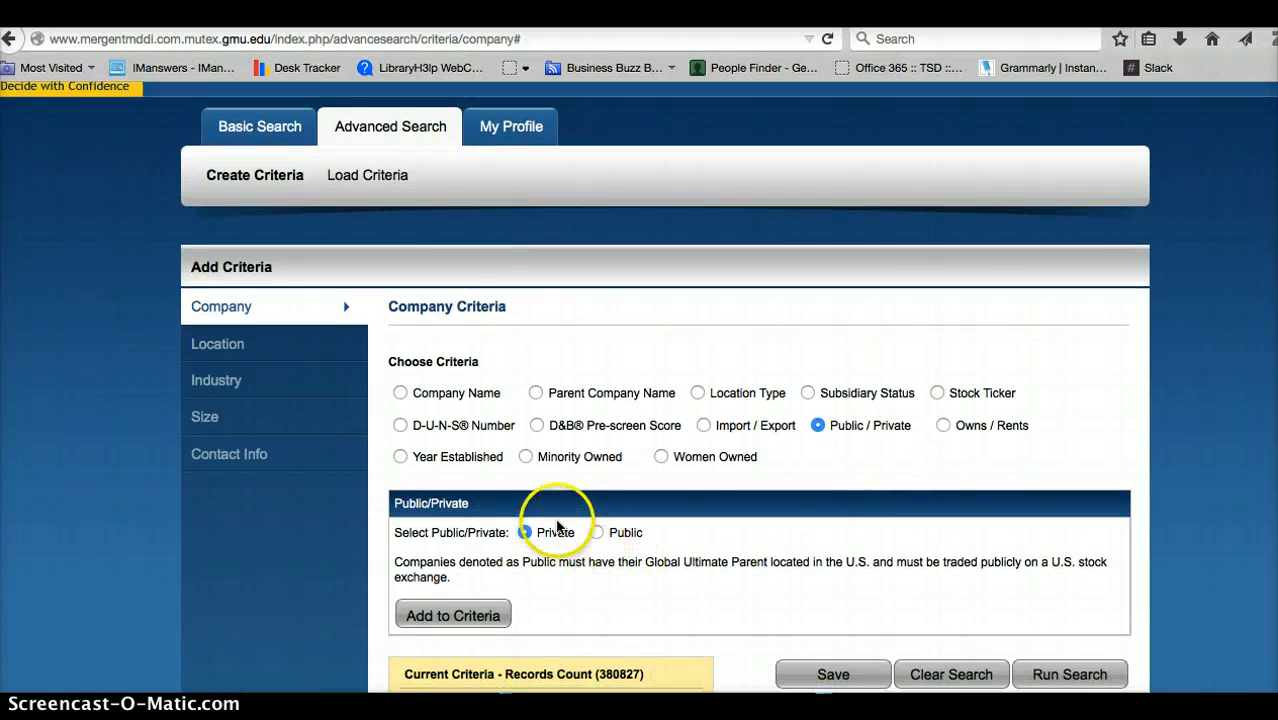
click(596, 533)
click(472, 615)
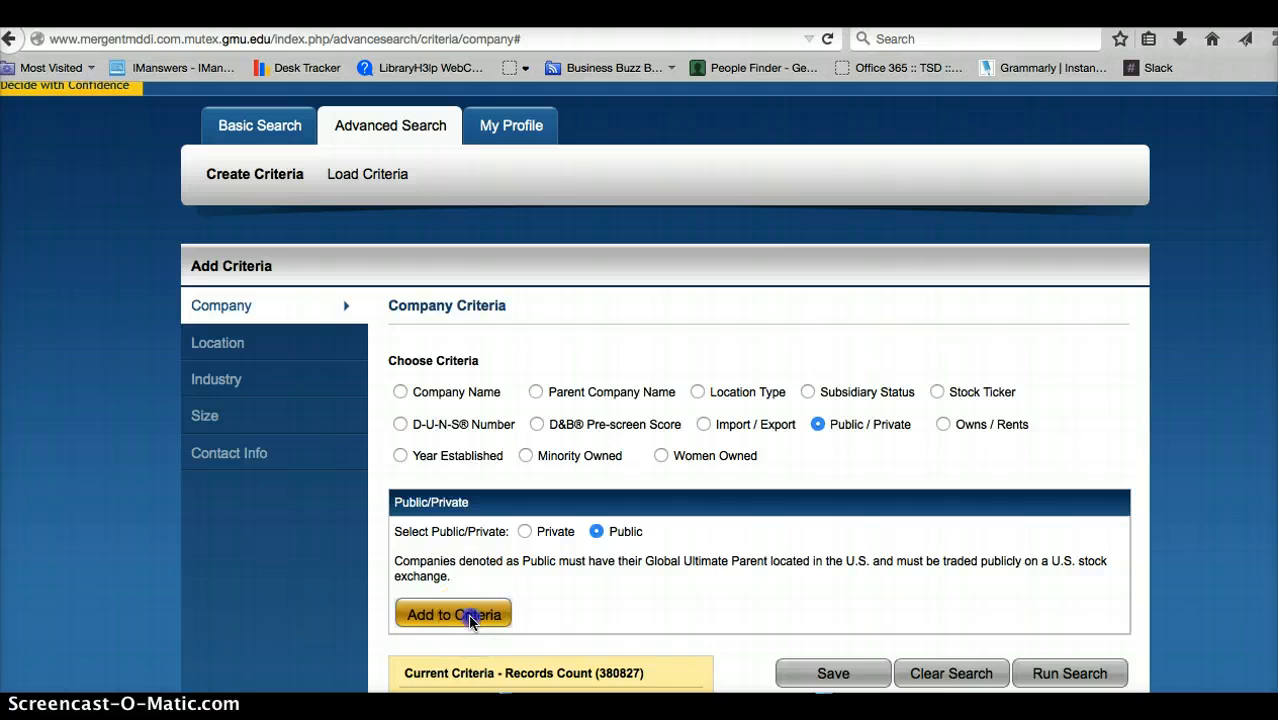
scroll(565, 603, down, 1)
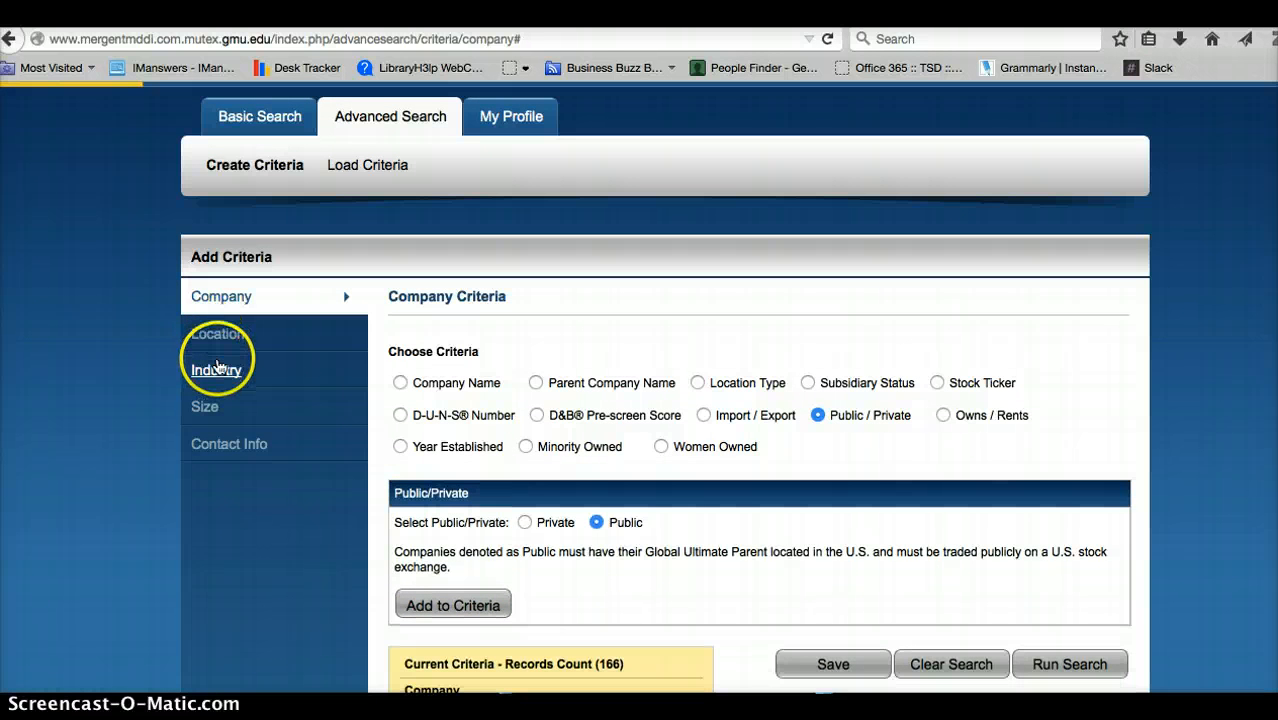
scroll(388, 335, up, 2)
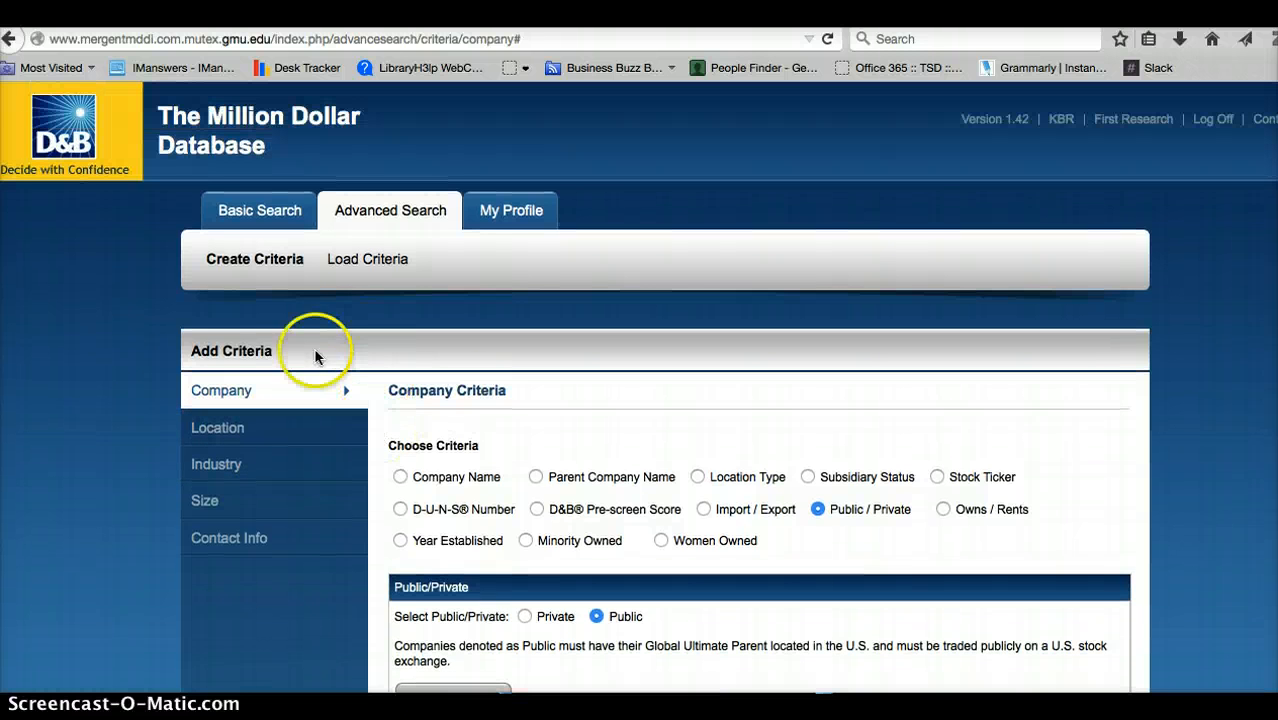
click(226, 398)
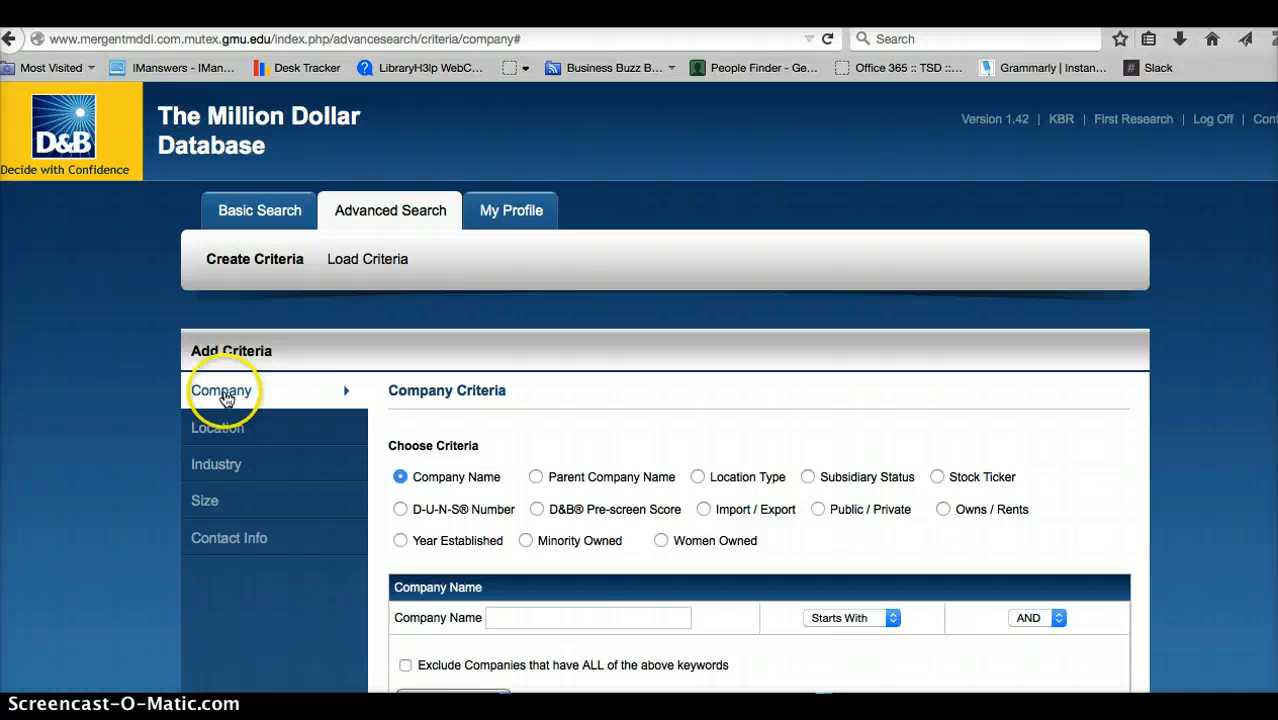
scroll(658, 416, down, 4)
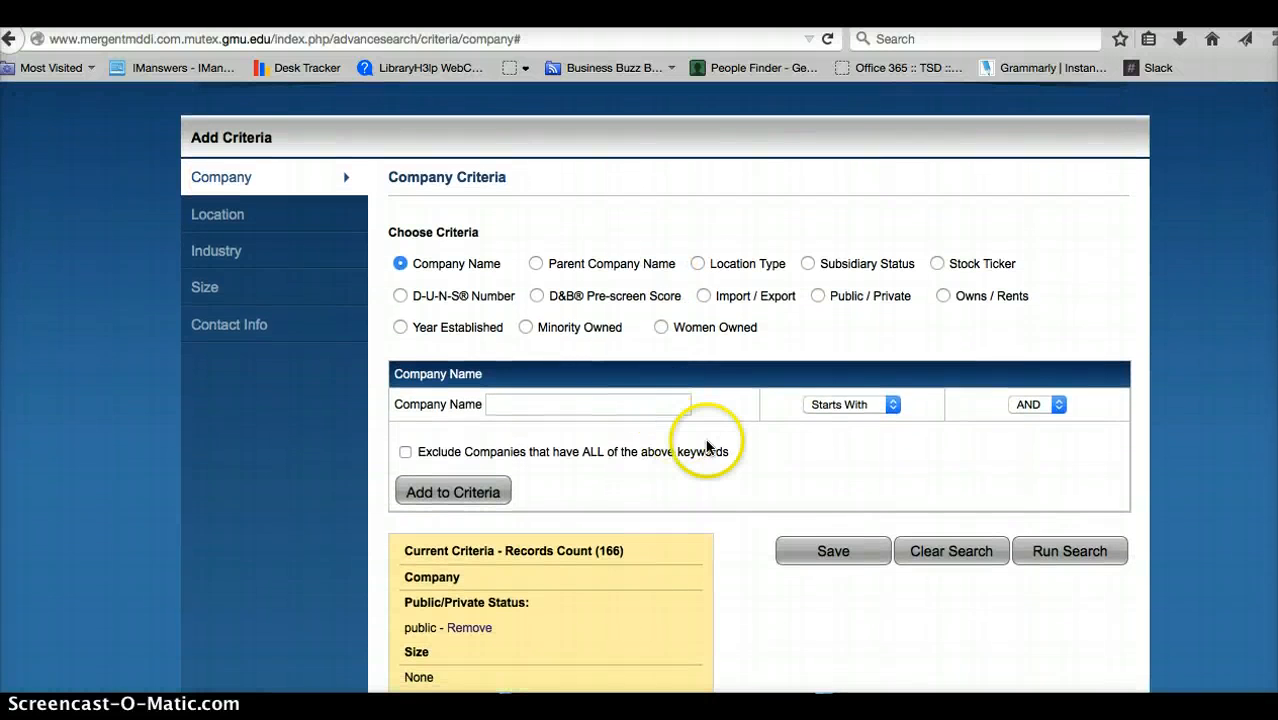
scroll(712, 443, up, 1)
scroll(710, 443, up, 2)
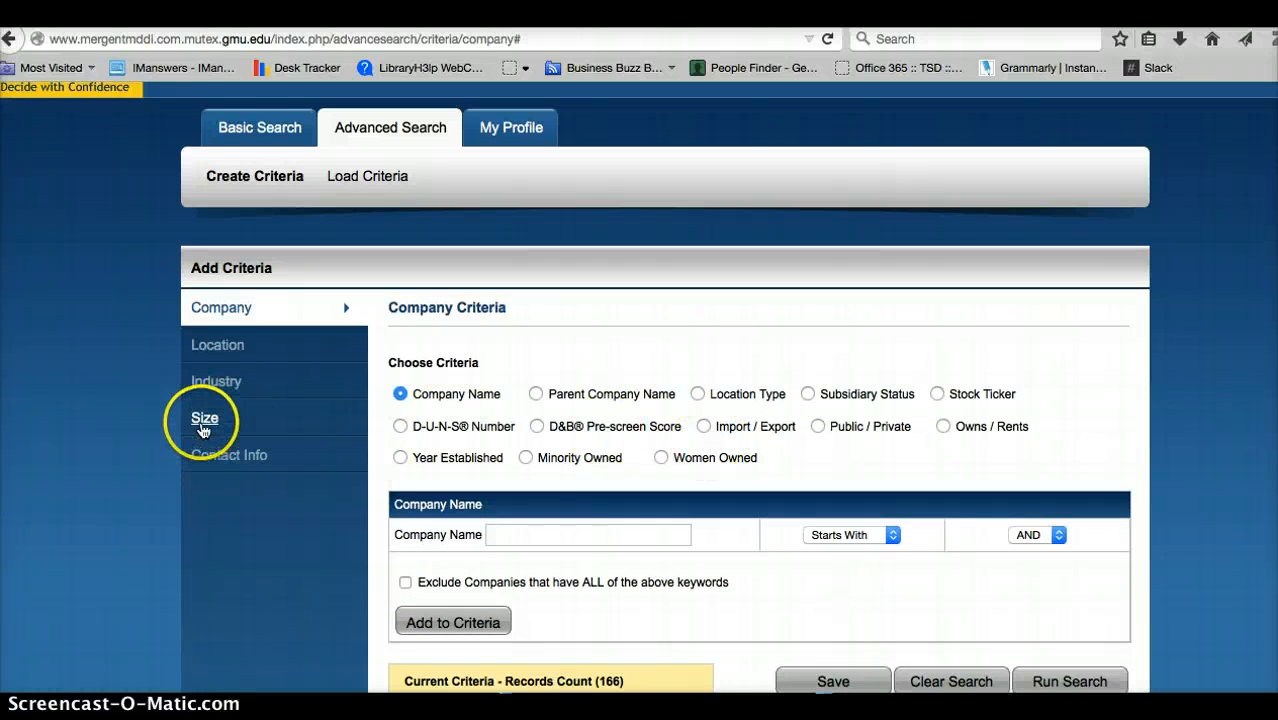
Add a size criterion for employment of less than or equal to 1000 employees, searched by single location.
click(202, 420)
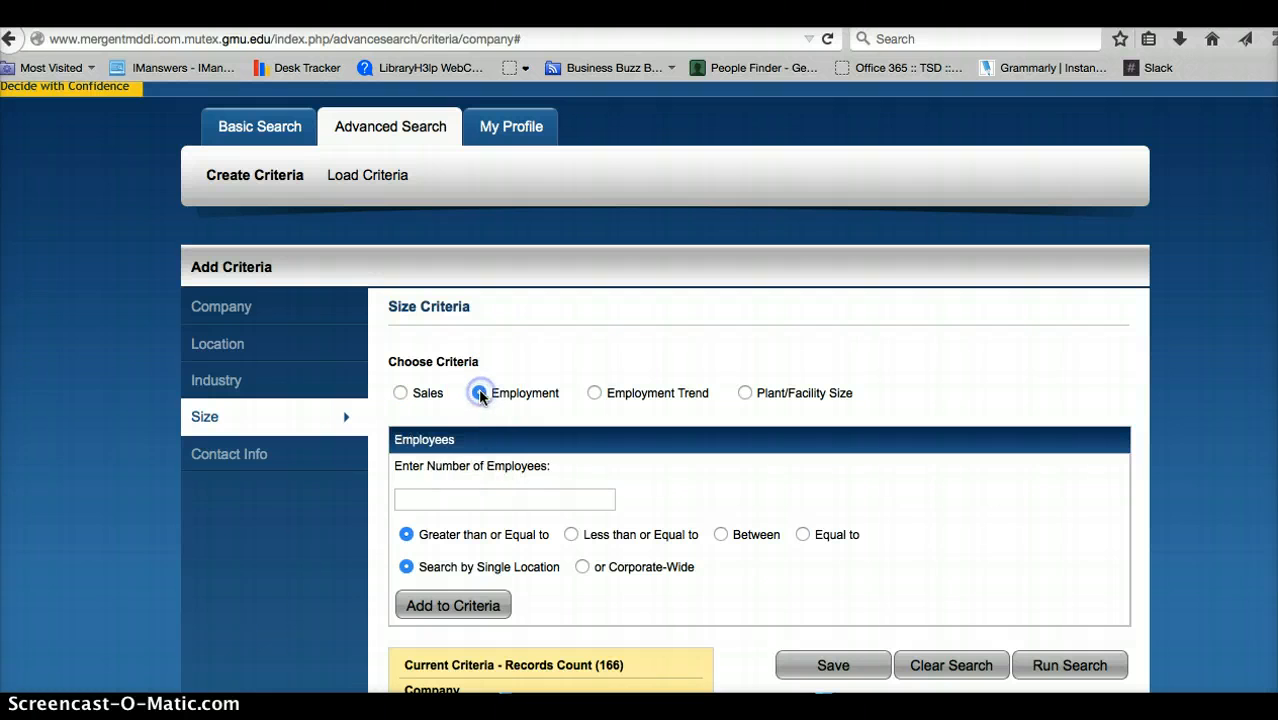
click(444, 499)
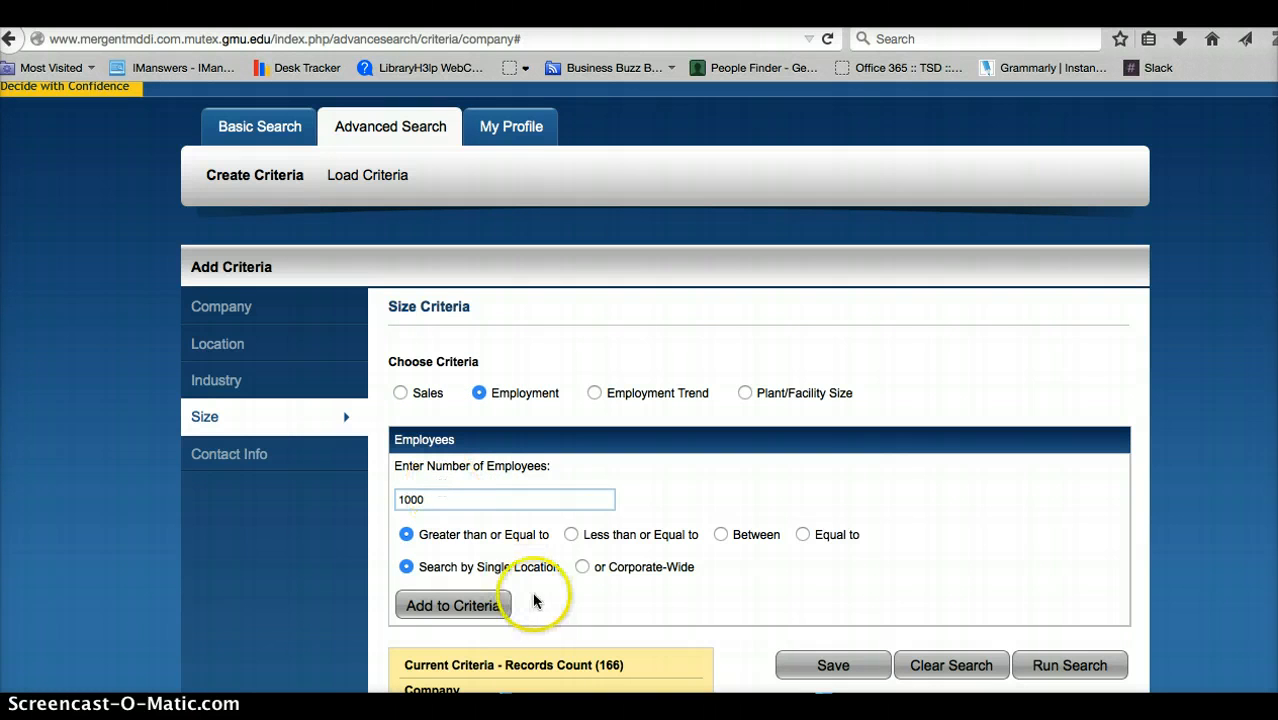
click(571, 536)
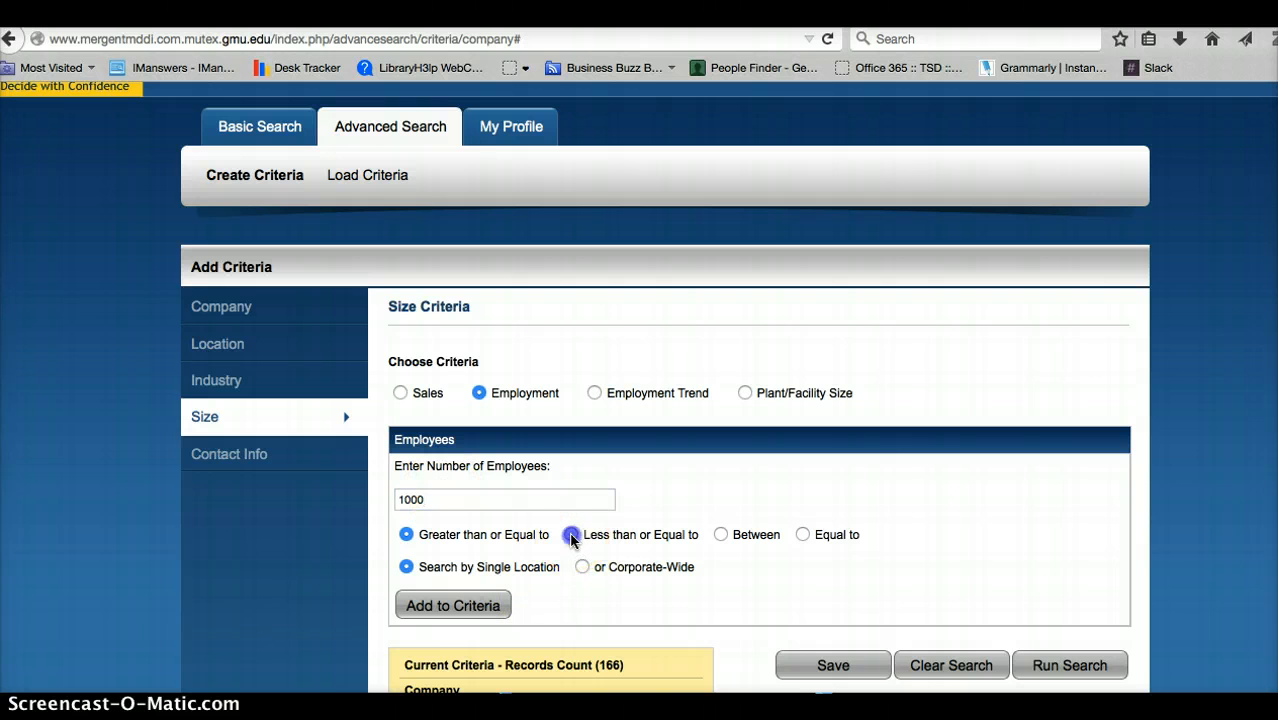
click(482, 606)
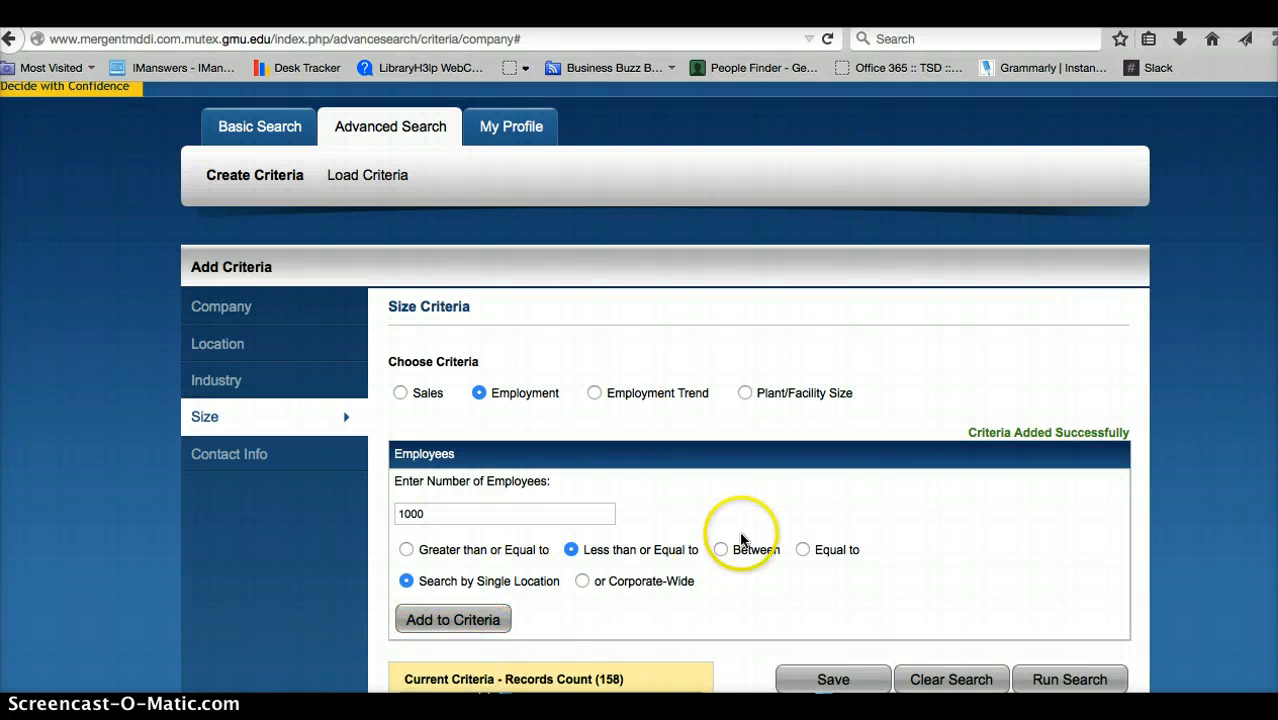
Add the employment criterion to the current criteria once more and run the advanced search.
scroll(990, 527, down, 1)
scroll(994, 525, down, 2)
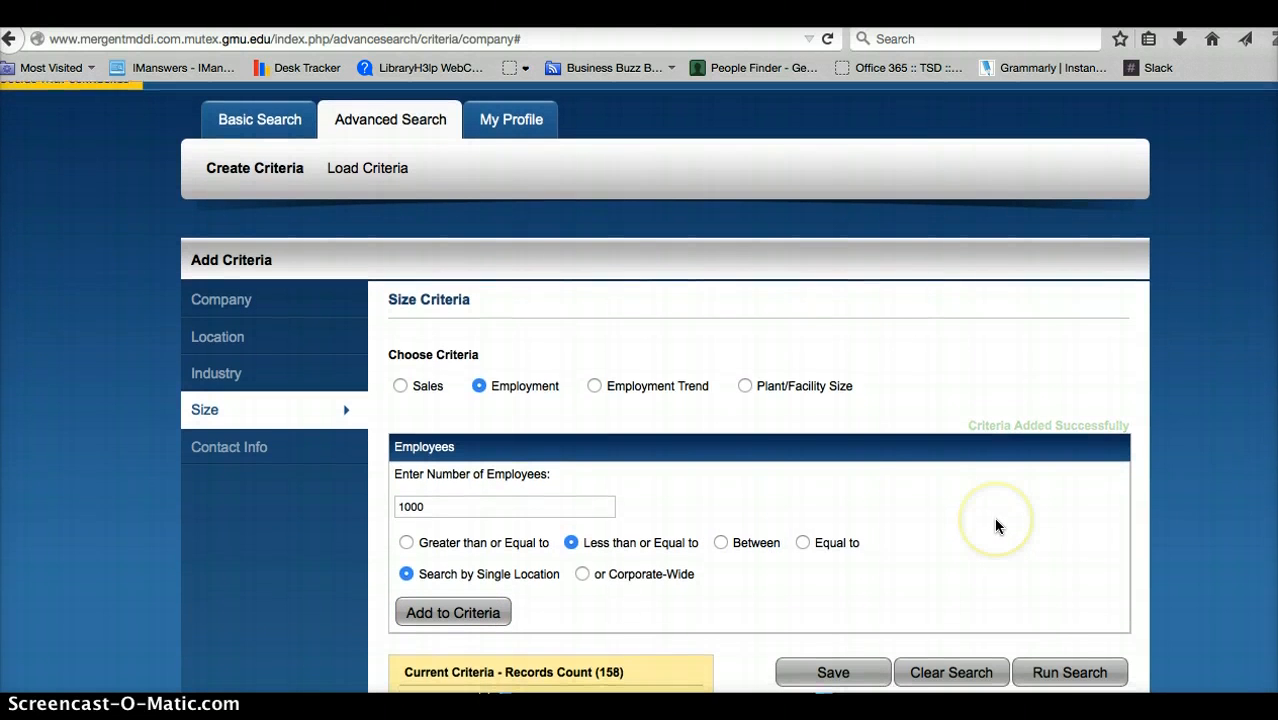
scroll(992, 525, down, 5)
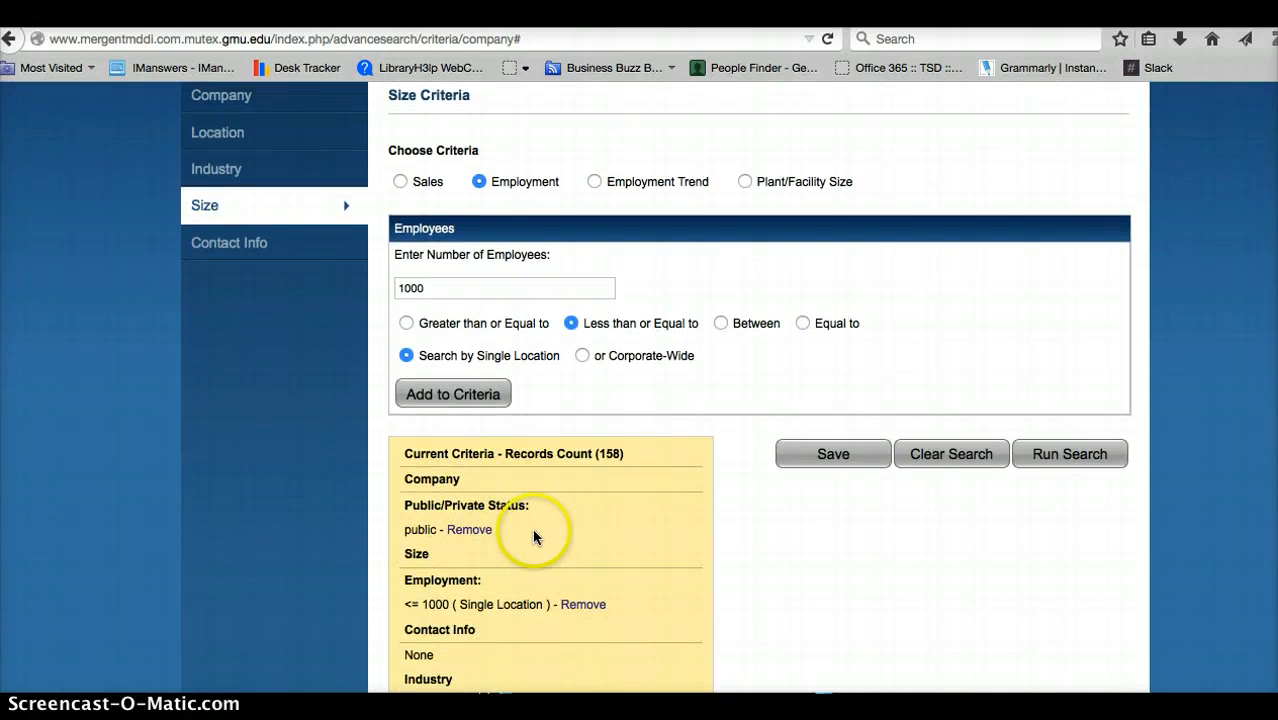
scroll(510, 617, down, 4)
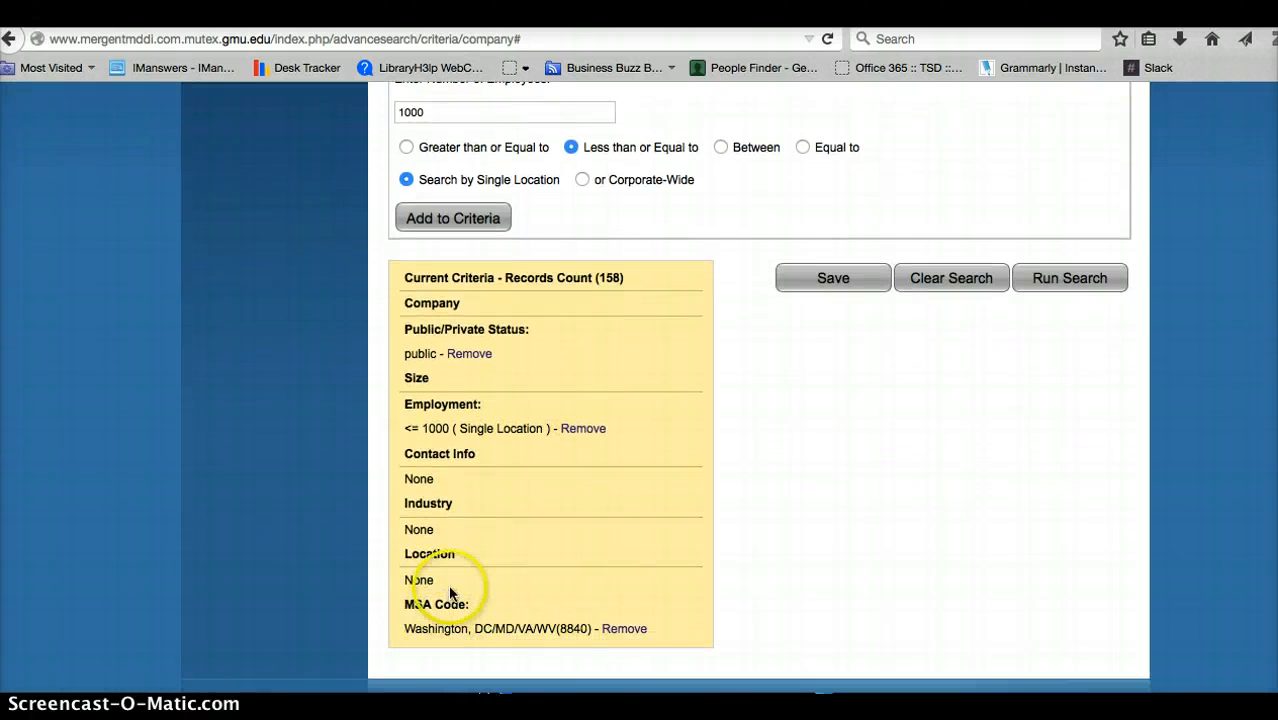
click(488, 220)
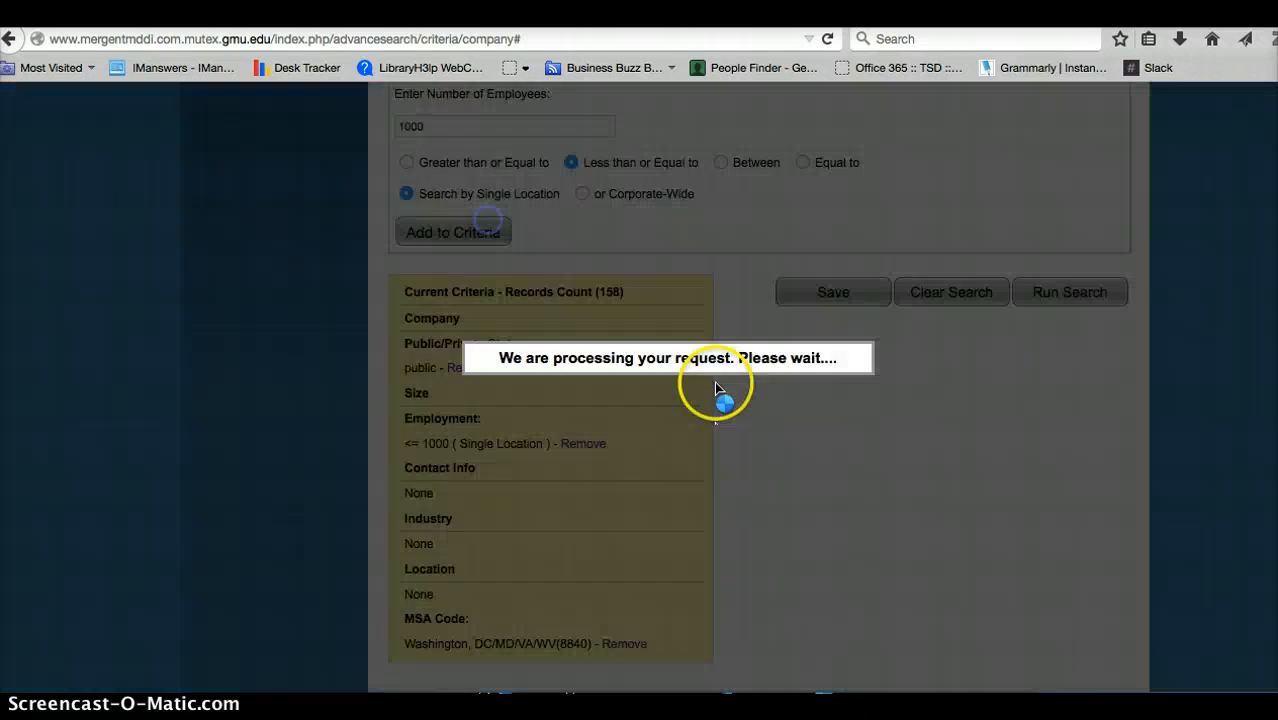
click(1067, 300)
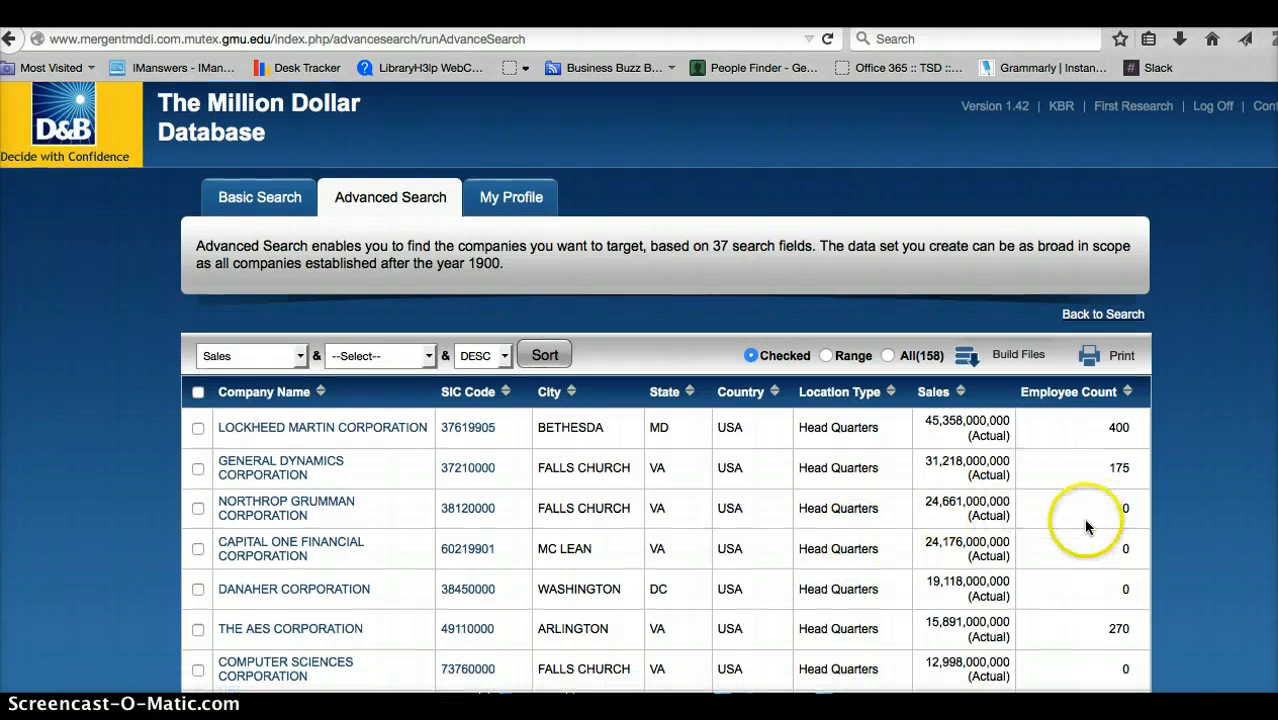
Sort the company search results by employee count, first ascending and finally descending, and review the companies with the most employees.
scroll(1084, 516, down, 1)
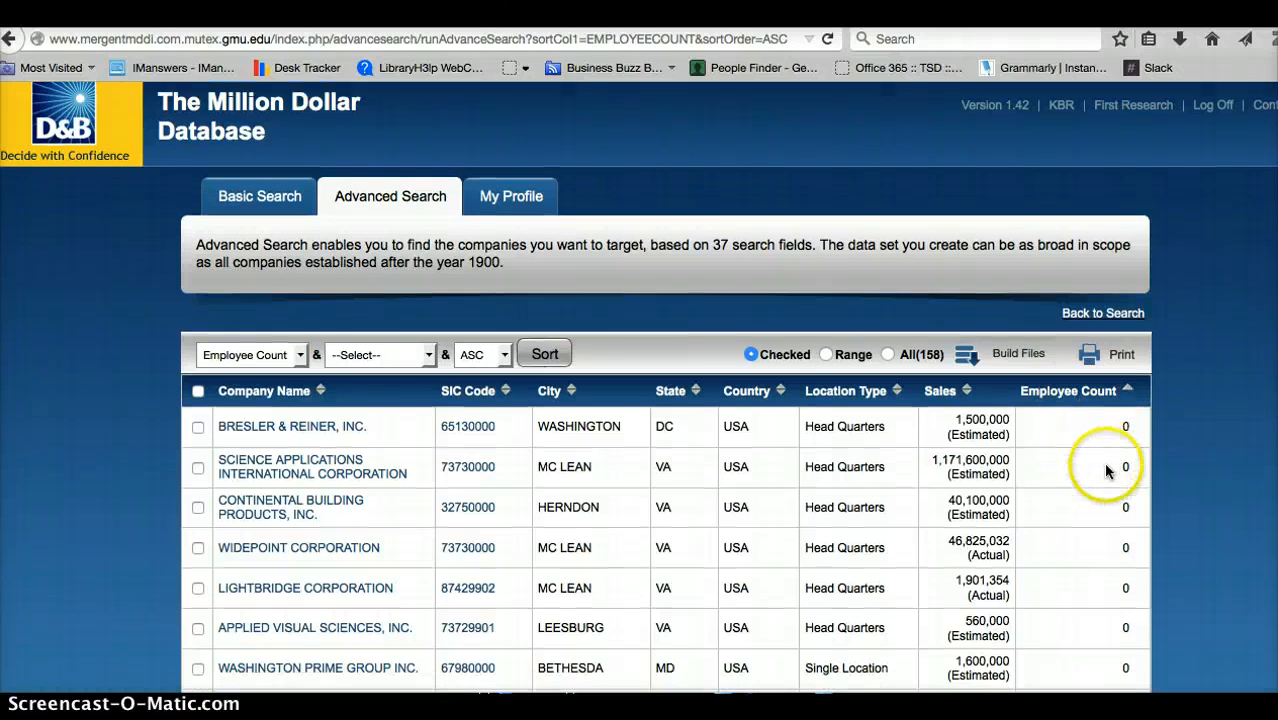
scroll(1103, 468, down, 4)
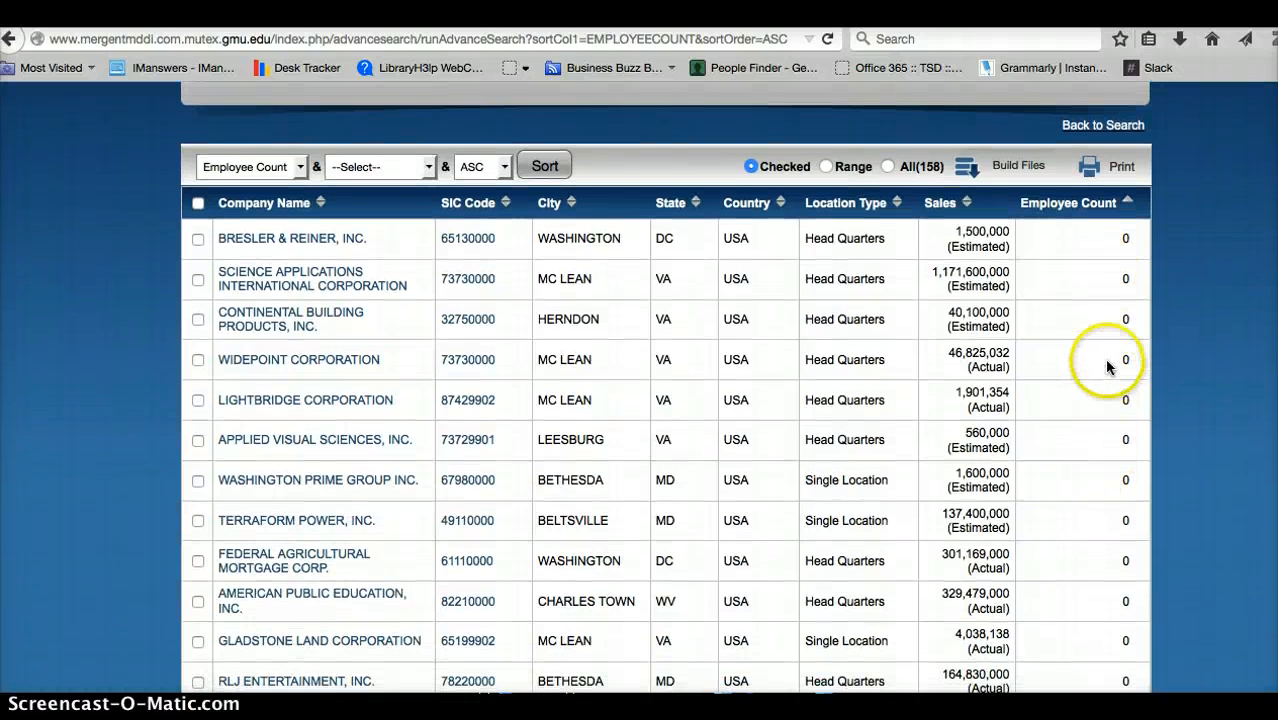
click(1093, 214)
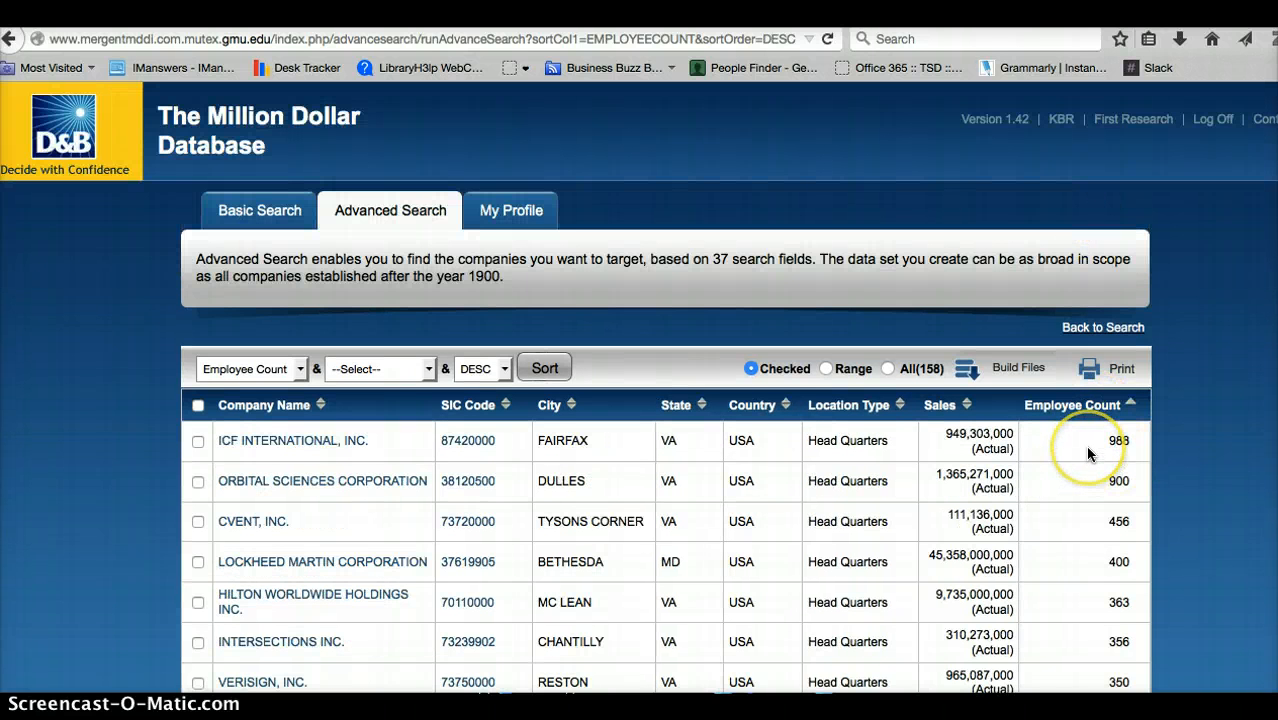
scroll(1085, 445, down, 3)
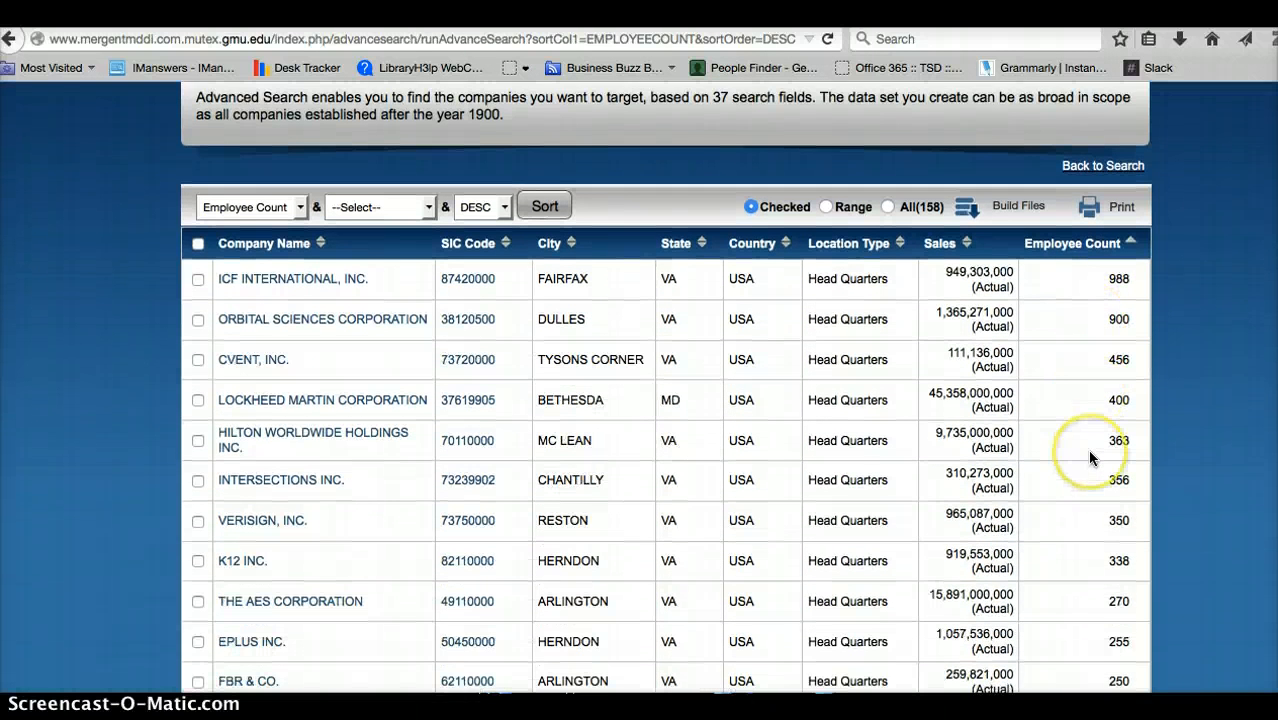
scroll(1088, 452, down, 5)
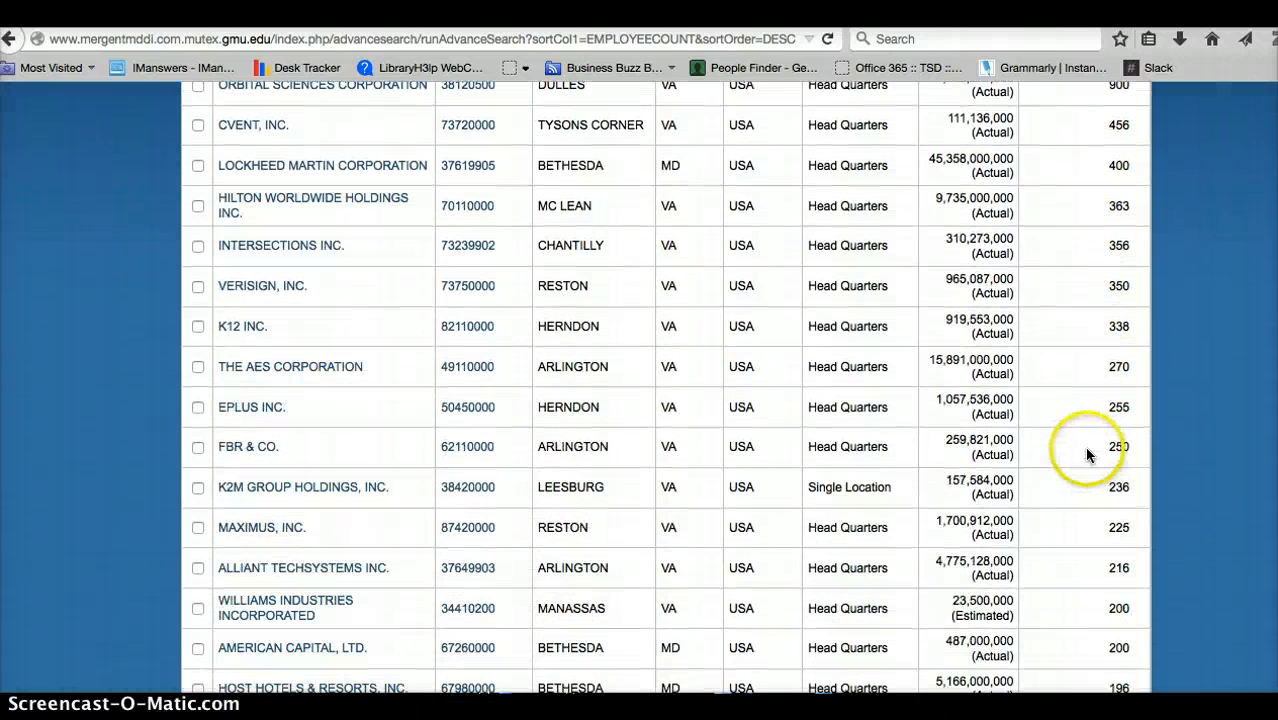
scroll(1069, 470, up, 5)
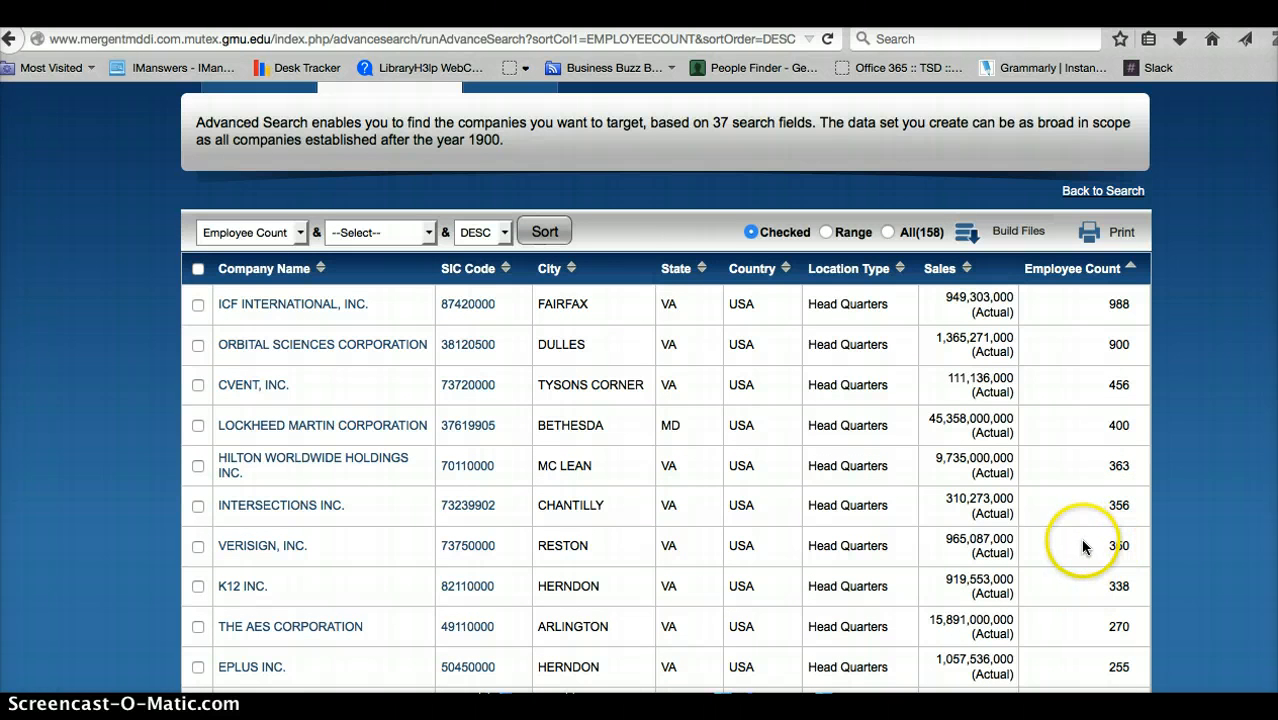
scroll(1079, 539, down, 1)
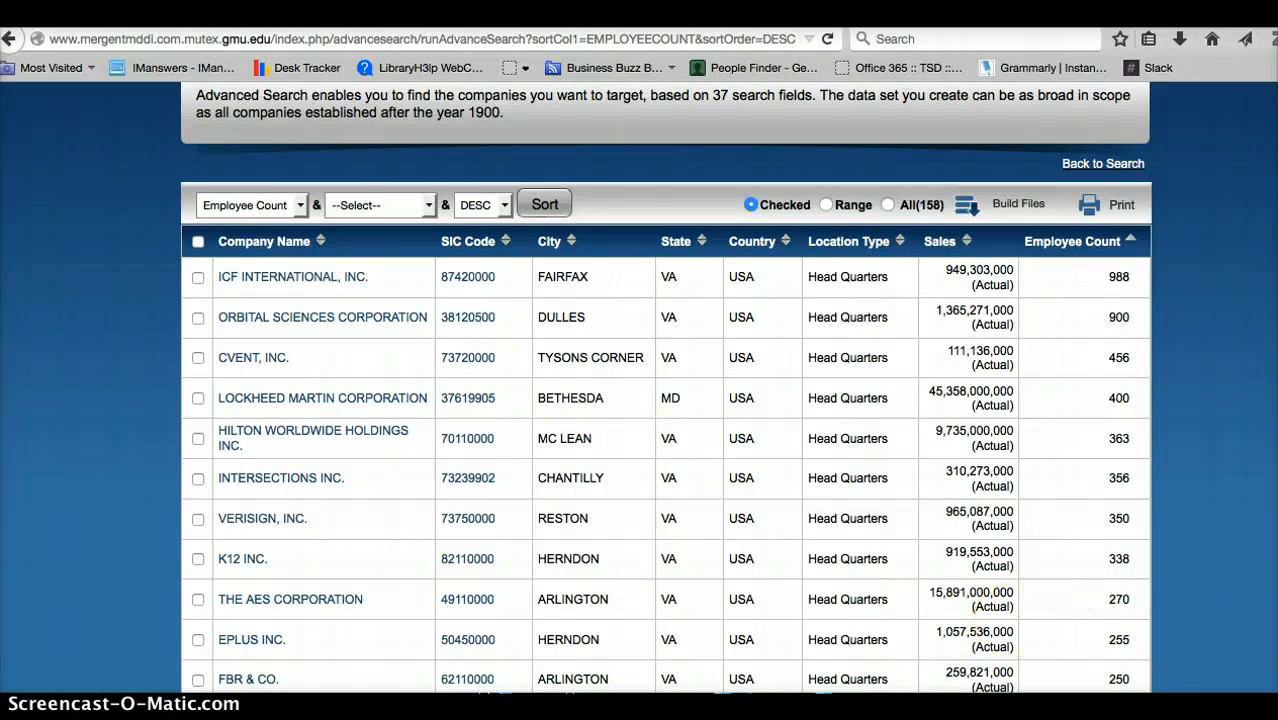